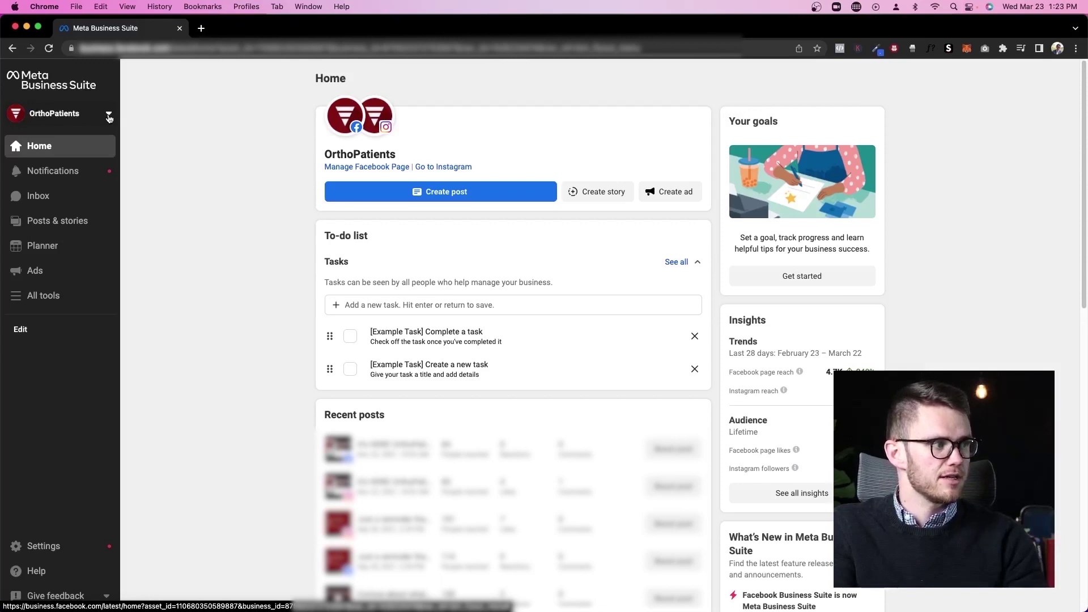
# - Show the list of other business accounts from the OrthoPatients Home dashboard
pyautogui.click(109, 115)
pyautogui.scroll(-5, 107, 266)
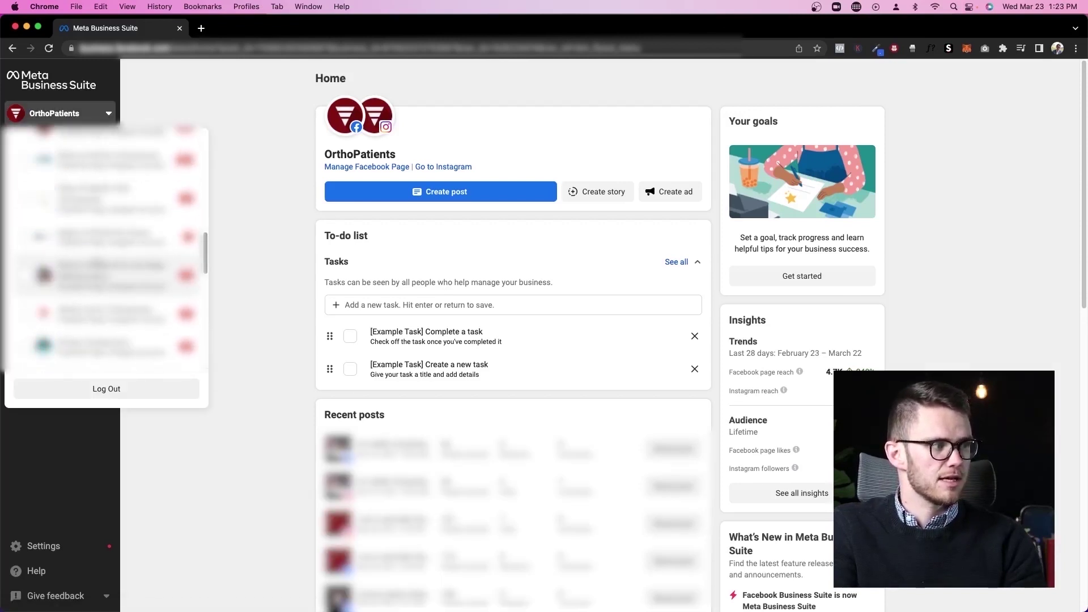
pyautogui.scroll(-10, 108, 266)
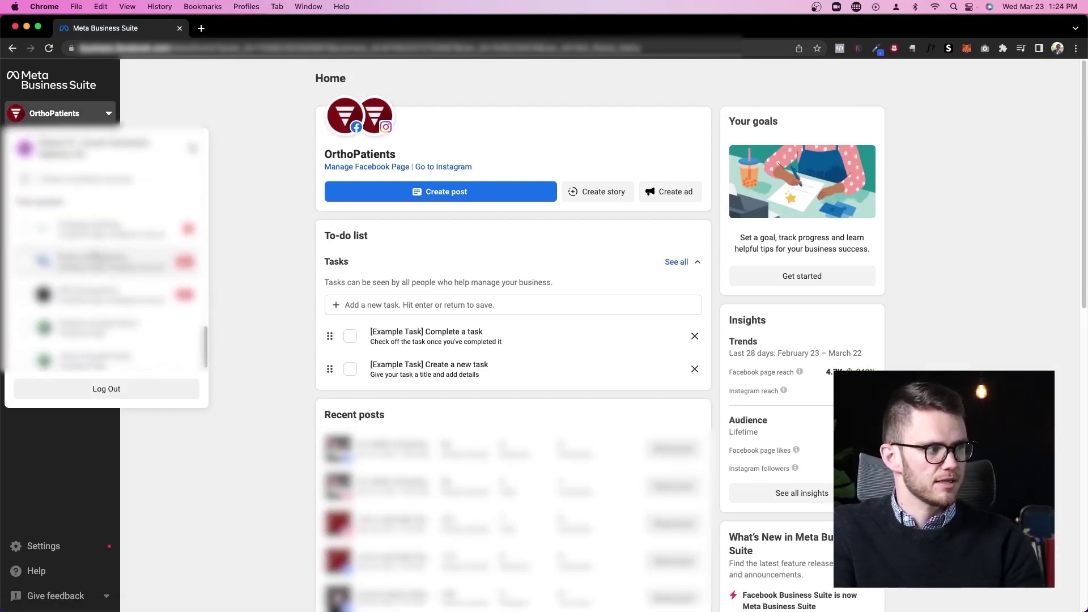
pyautogui.scroll(-5, 108, 266)
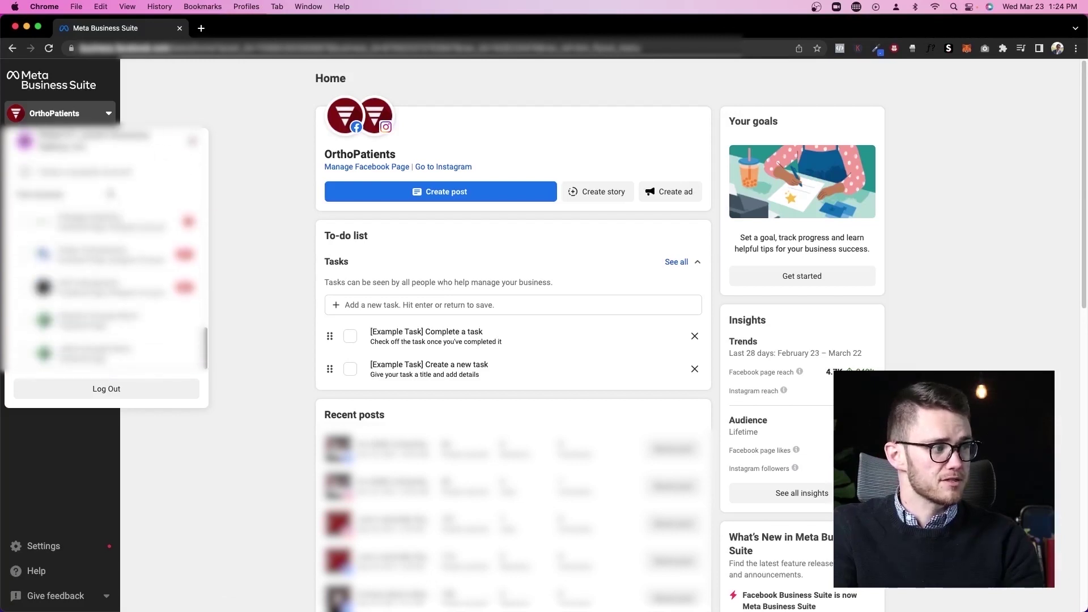
pyautogui.scroll(-5, 108, 267)
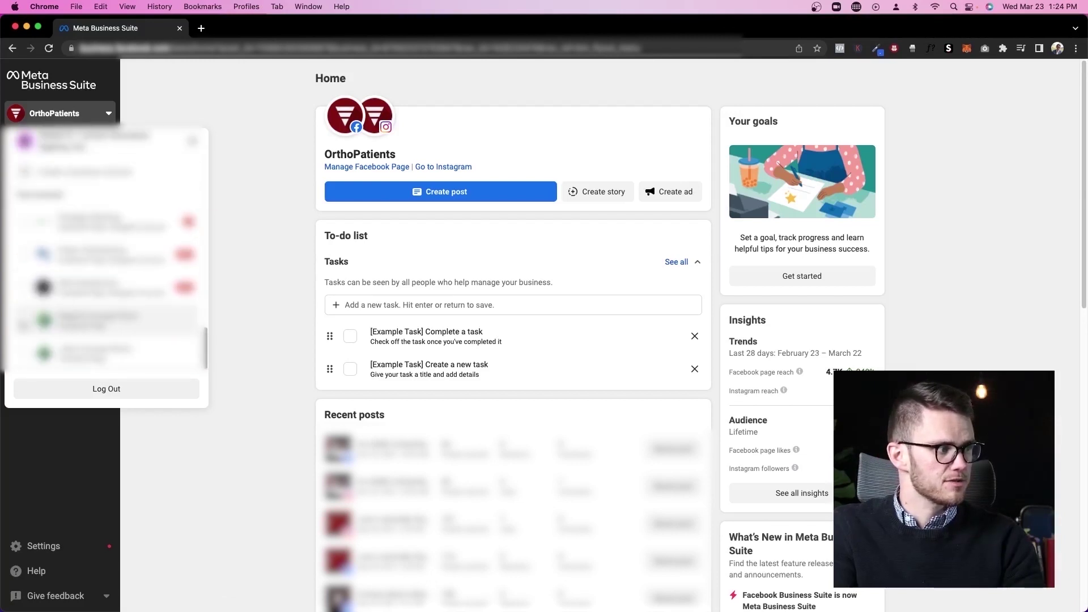
pyautogui.click(108, 287)
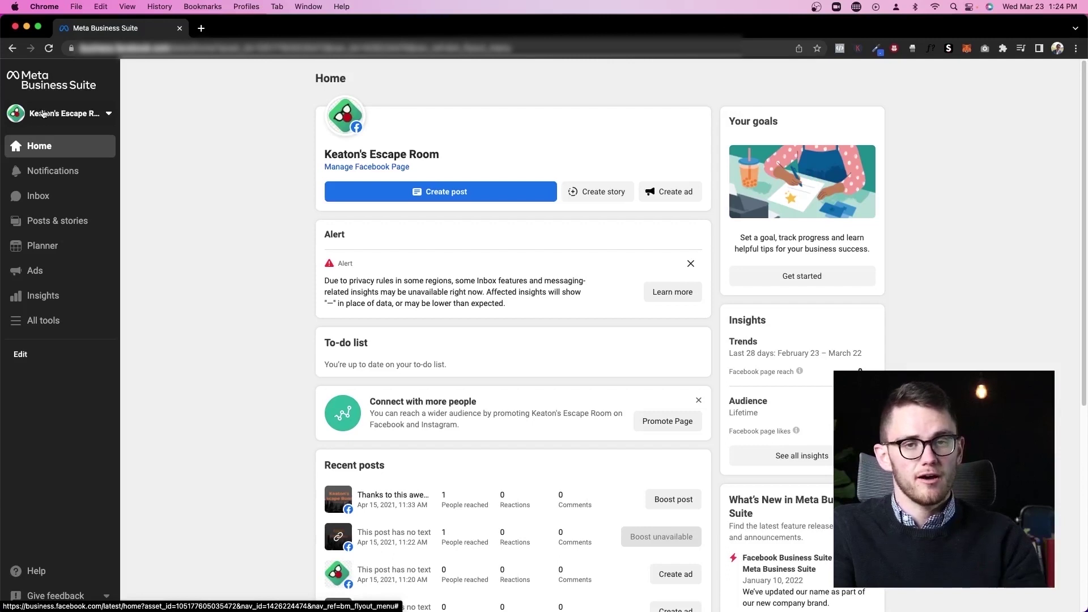
pyautogui.click(45, 113)
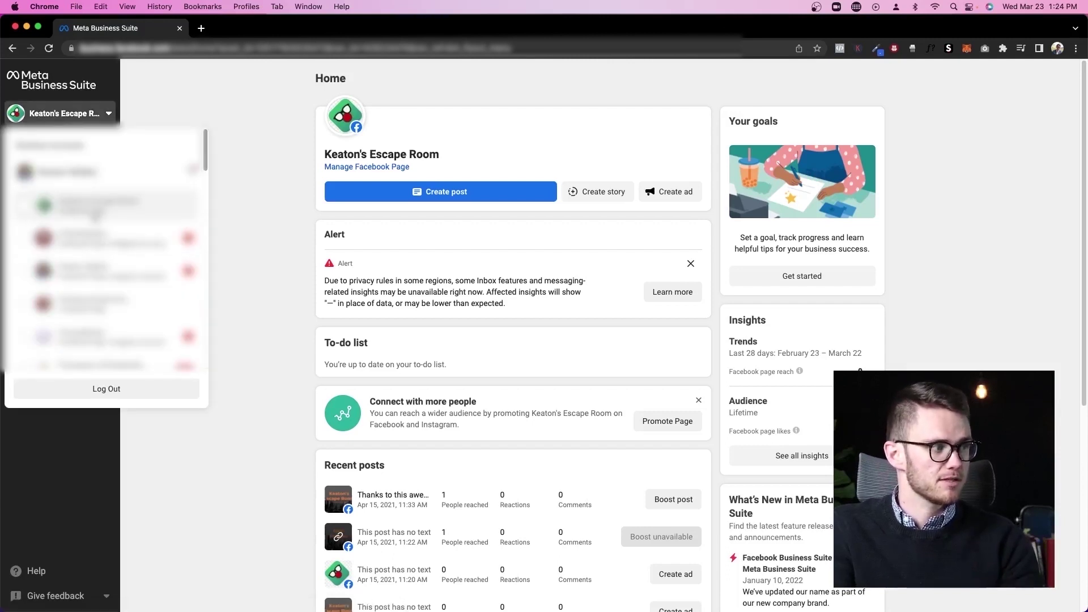
pyautogui.click(43, 246)
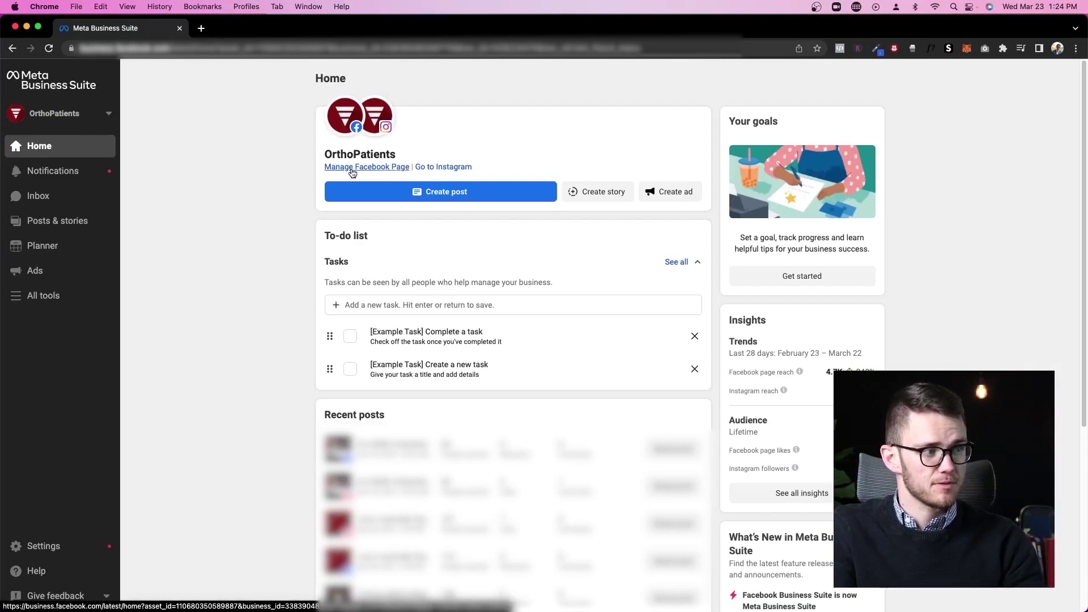
pyautogui.click(349, 168)
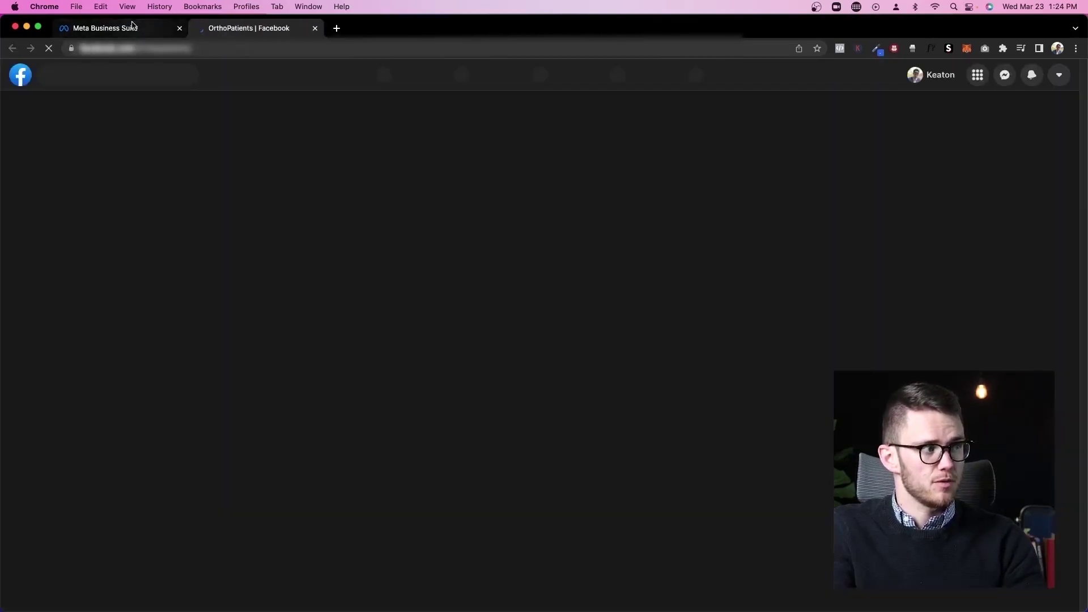
# - Return to the Business Suite Home dashboard, scroll through it, and open the notifications panel
pyautogui.click(132, 26)
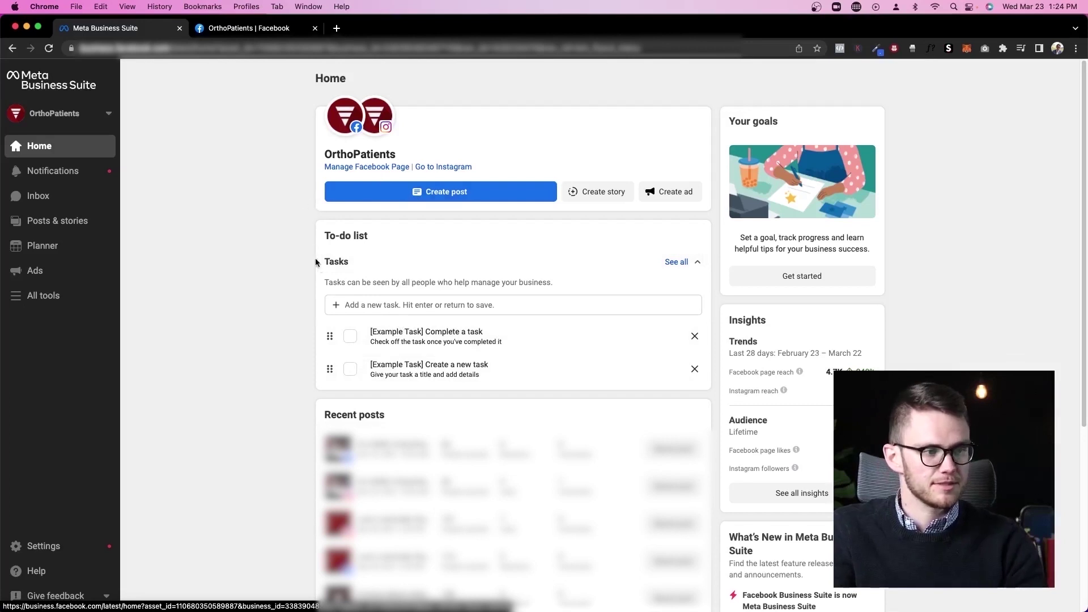
pyautogui.scroll(-10, 316, 260)
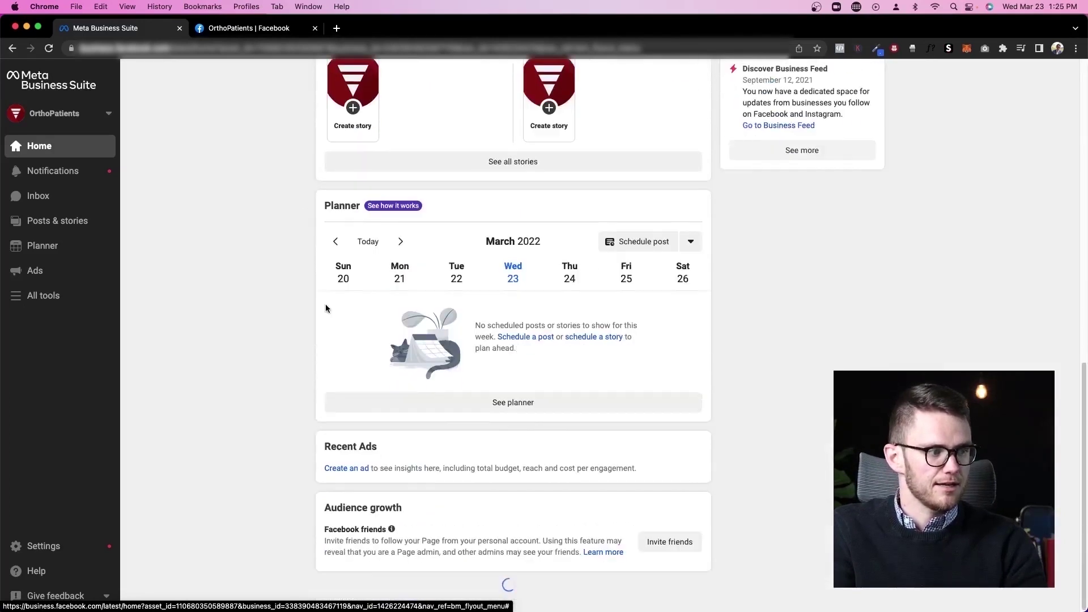
pyautogui.scroll(3, 403, 141)
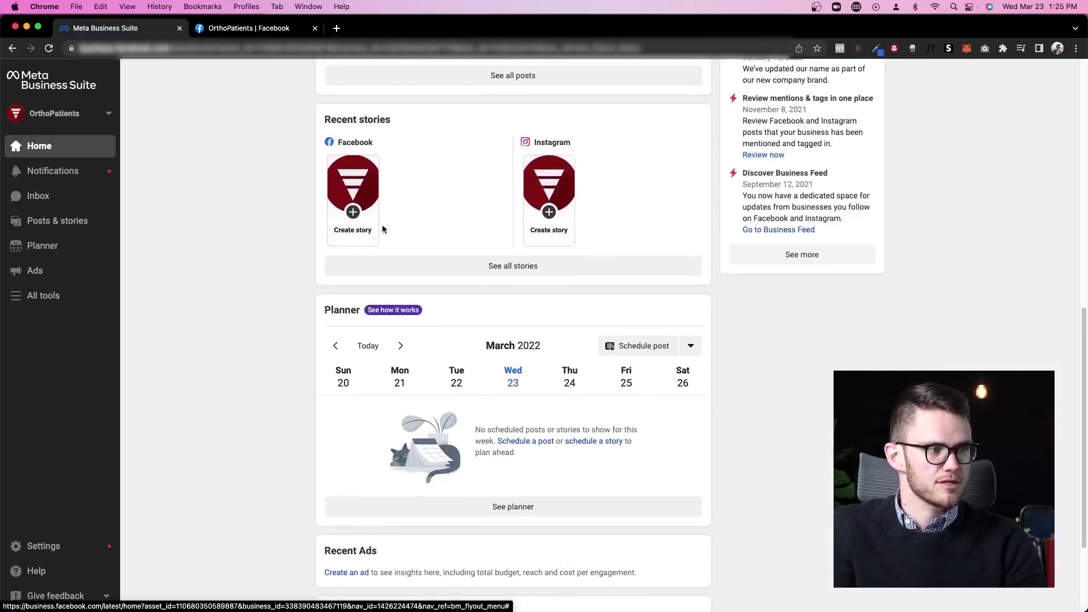
pyautogui.scroll(-5, 383, 228)
pyautogui.scroll(-7, 457, 209)
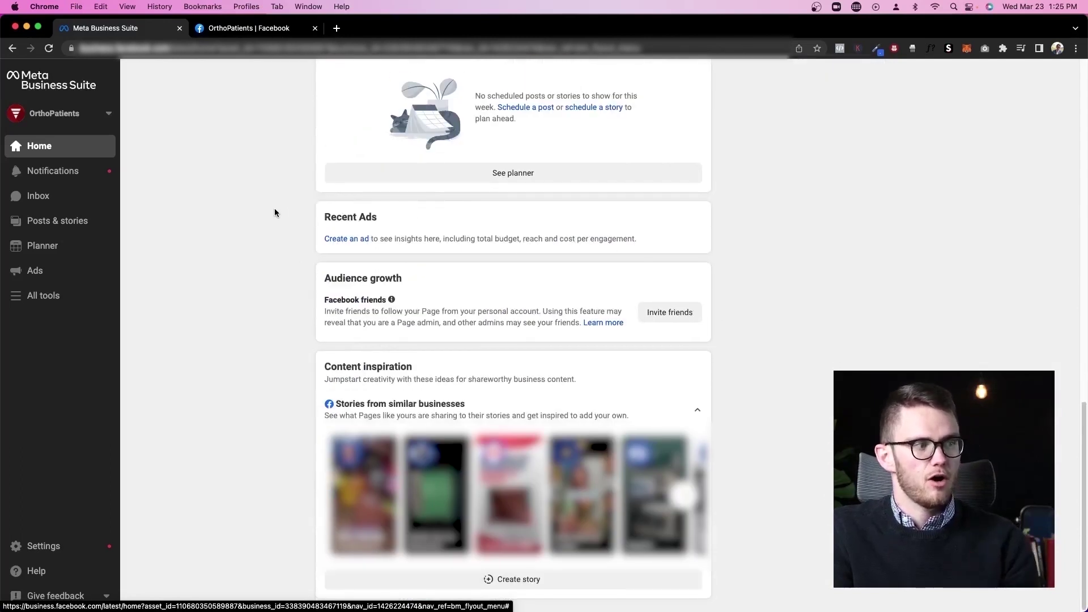
pyautogui.scroll(15, 274, 210)
pyautogui.scroll(15, 273, 216)
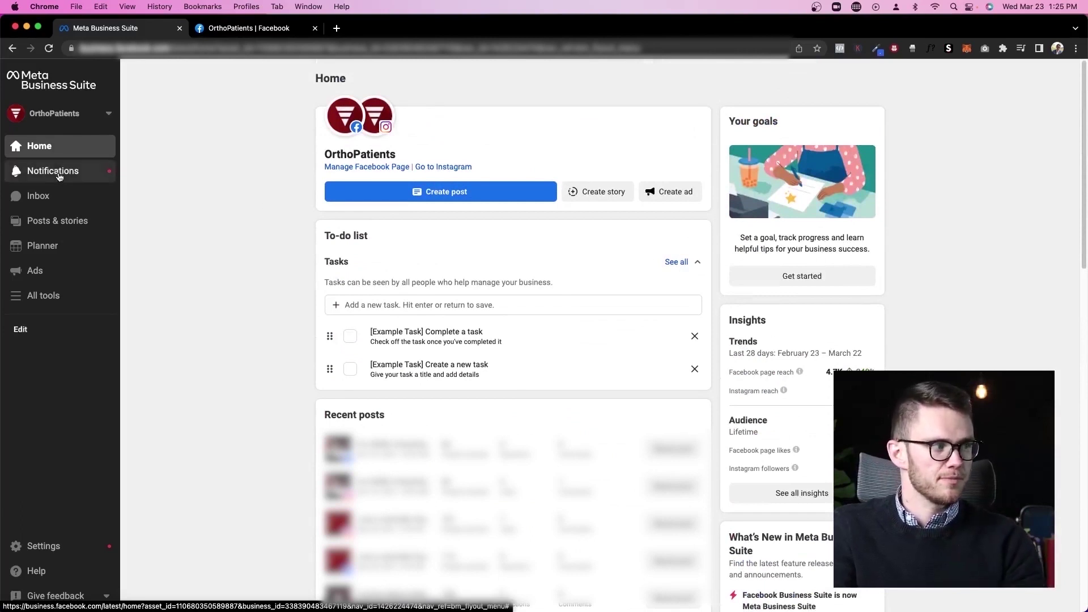
pyautogui.click(34, 172)
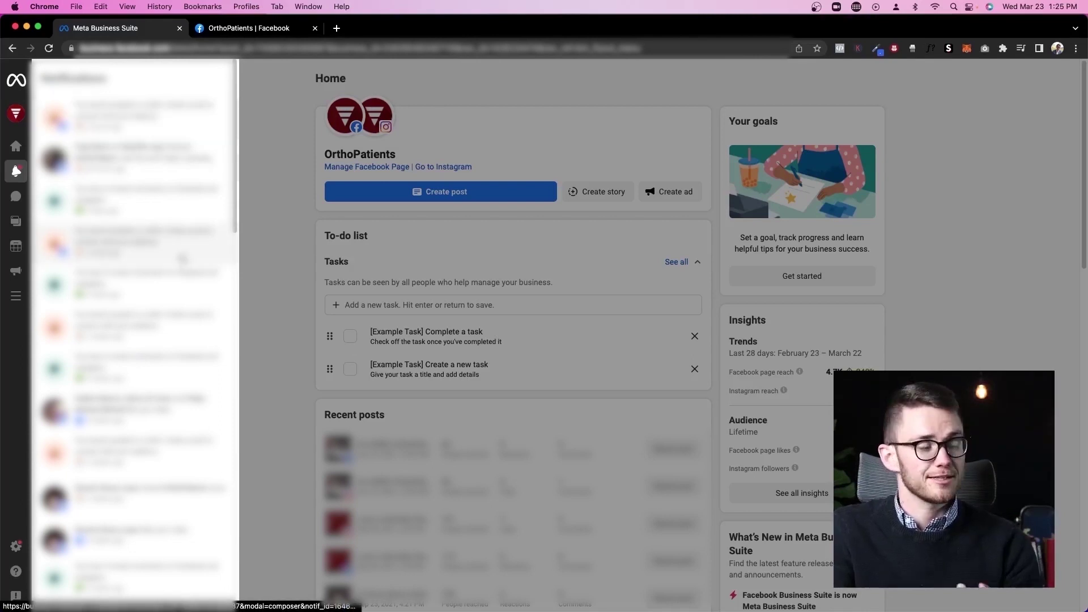
# - Open the Inbox and filter it by Messenger, Instagram Direct, Facebook comments, then Instagram comments
pyautogui.click(10, 197)
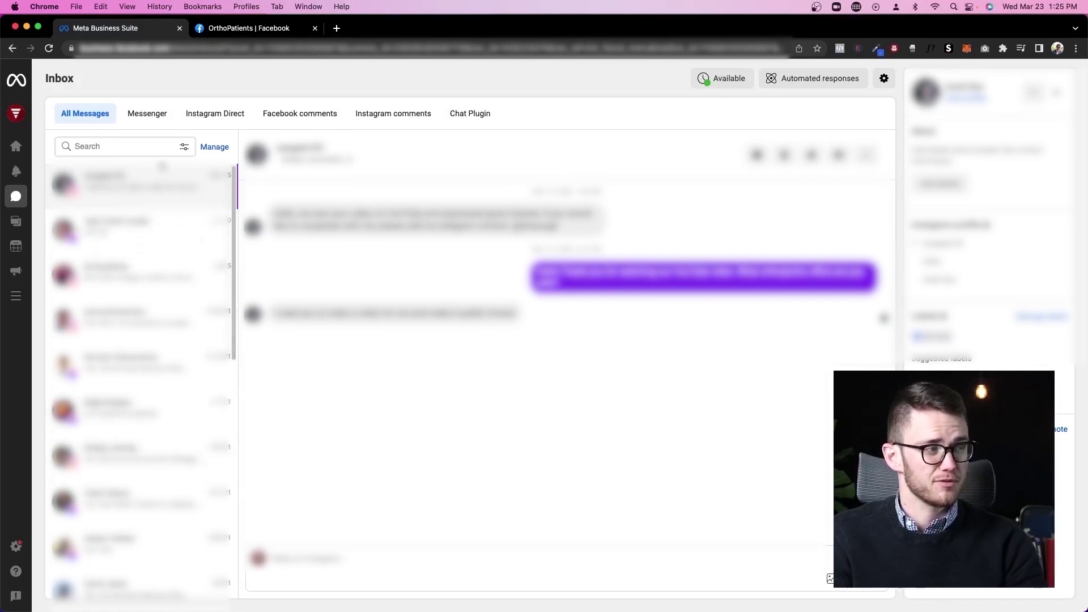
pyautogui.click(152, 116)
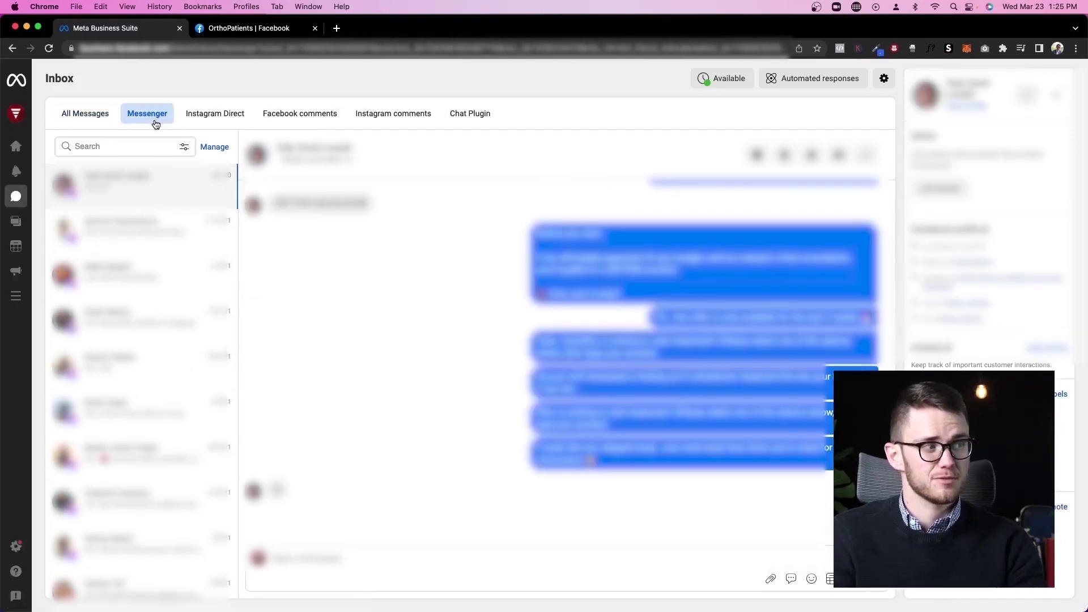
pyautogui.click(193, 122)
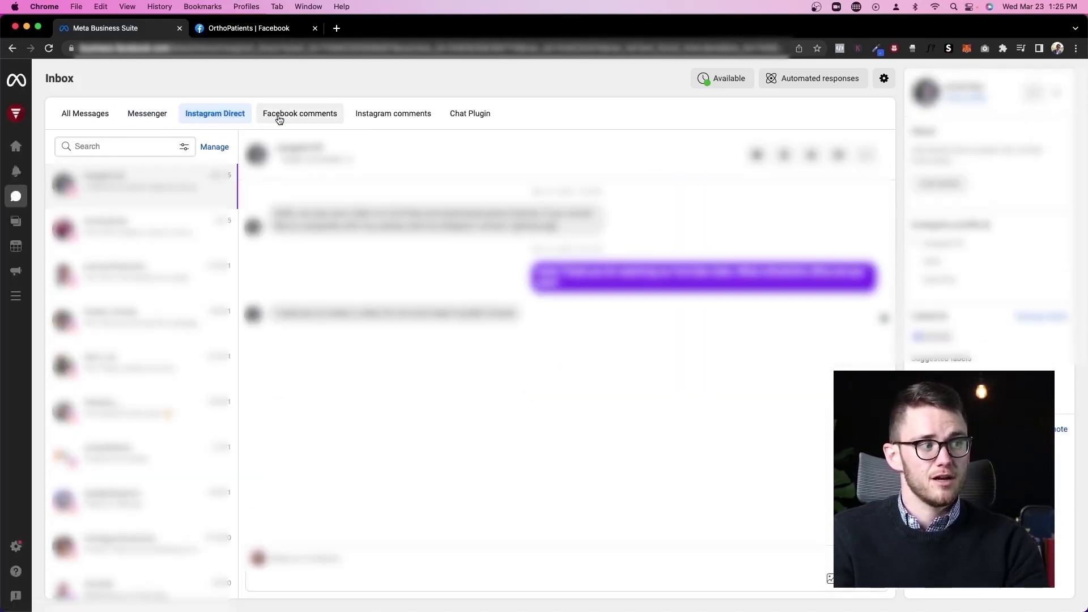
pyautogui.click(279, 118)
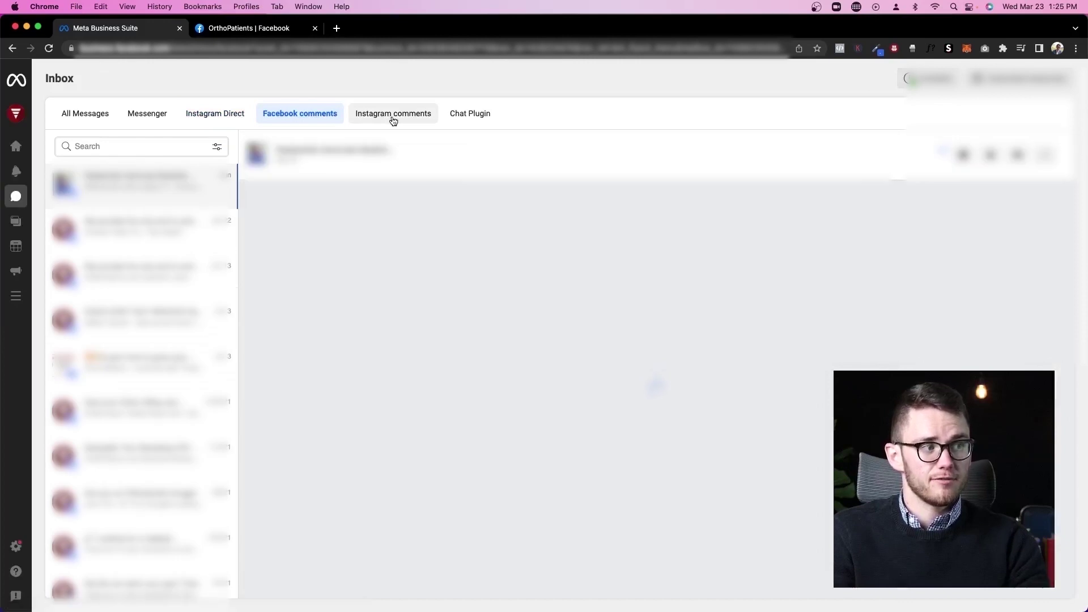
pyautogui.click(392, 118)
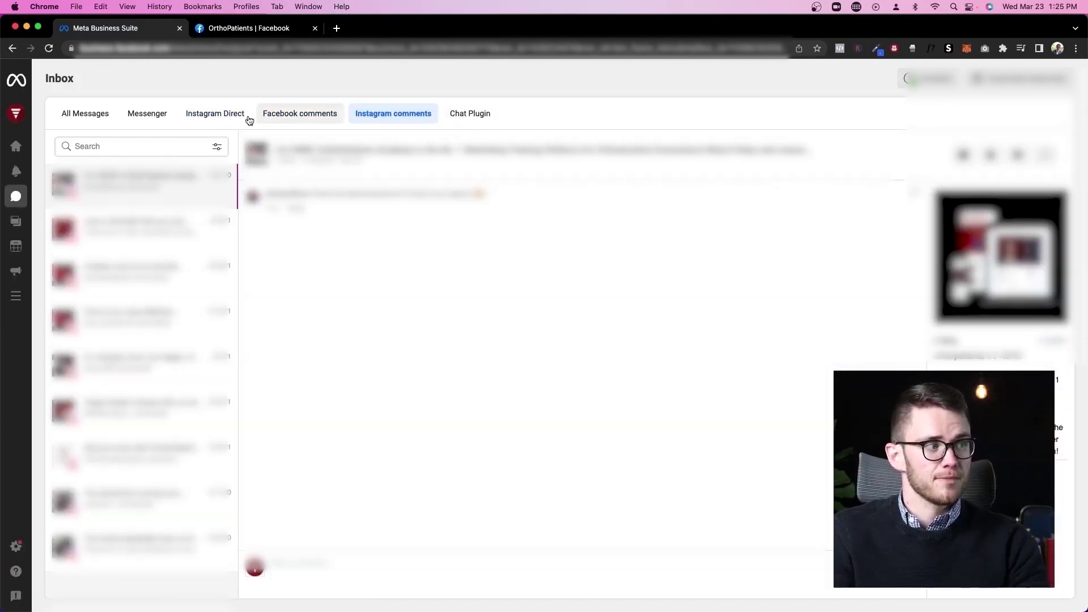
# - Review the orthopatients.com Chat Plugin welcome message and FAQs, then return to All Messages
pyautogui.click(491, 114)
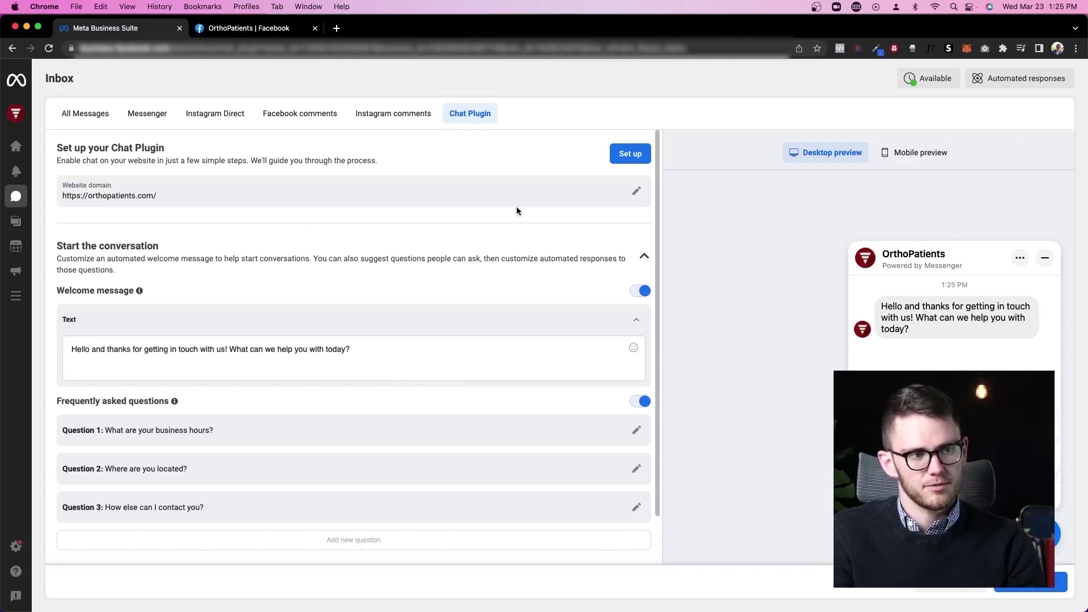
pyautogui.scroll(-1, 614, 310)
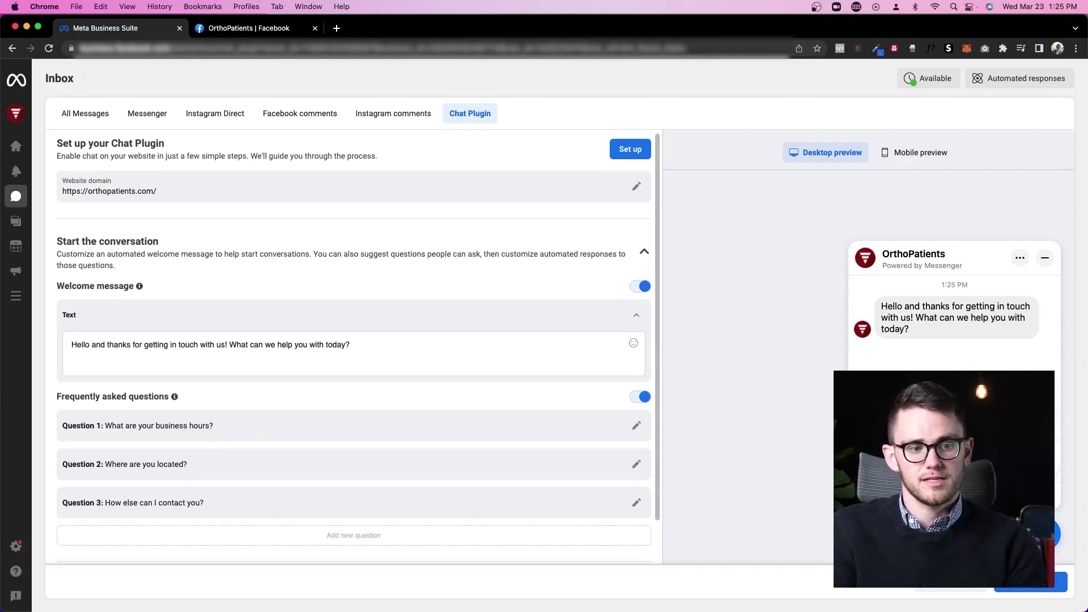
pyautogui.scroll(-3, 488, 396)
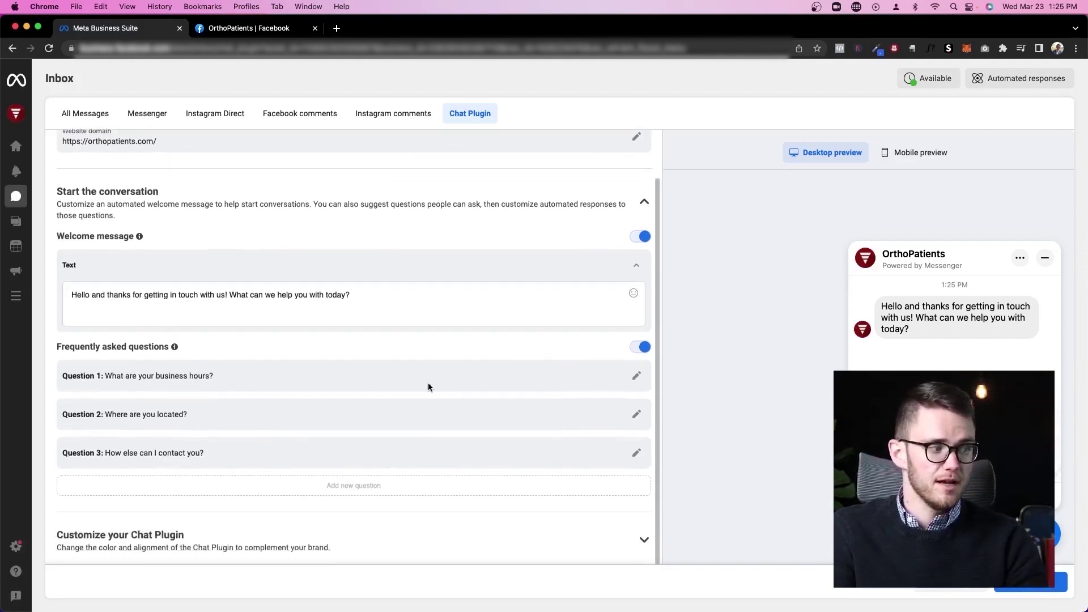
pyautogui.scroll(3, 397, 377)
pyautogui.scroll(1, 372, 372)
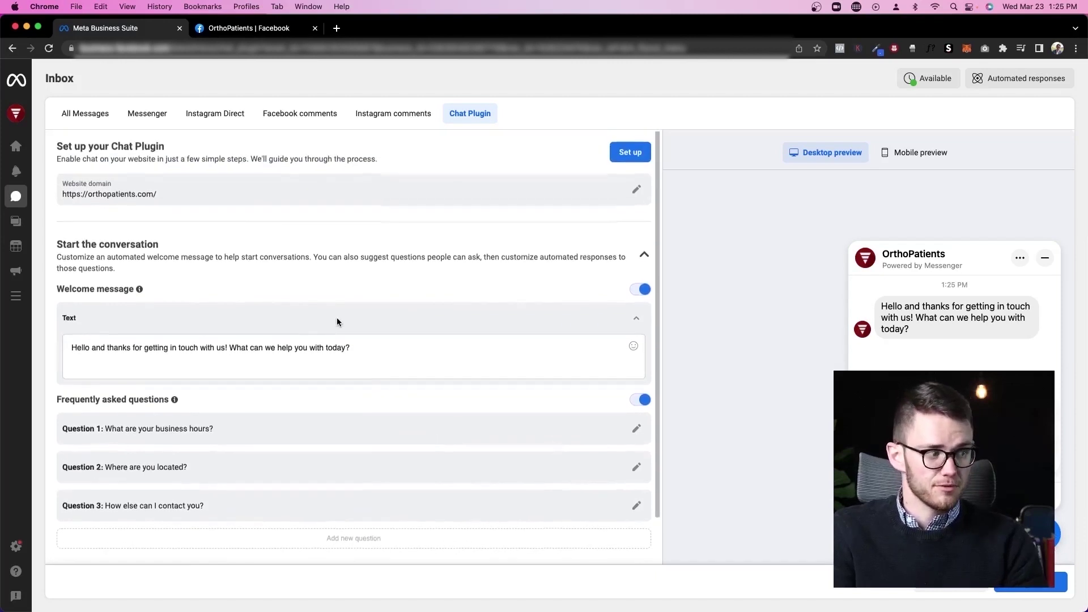
pyautogui.scroll(-2, 337, 322)
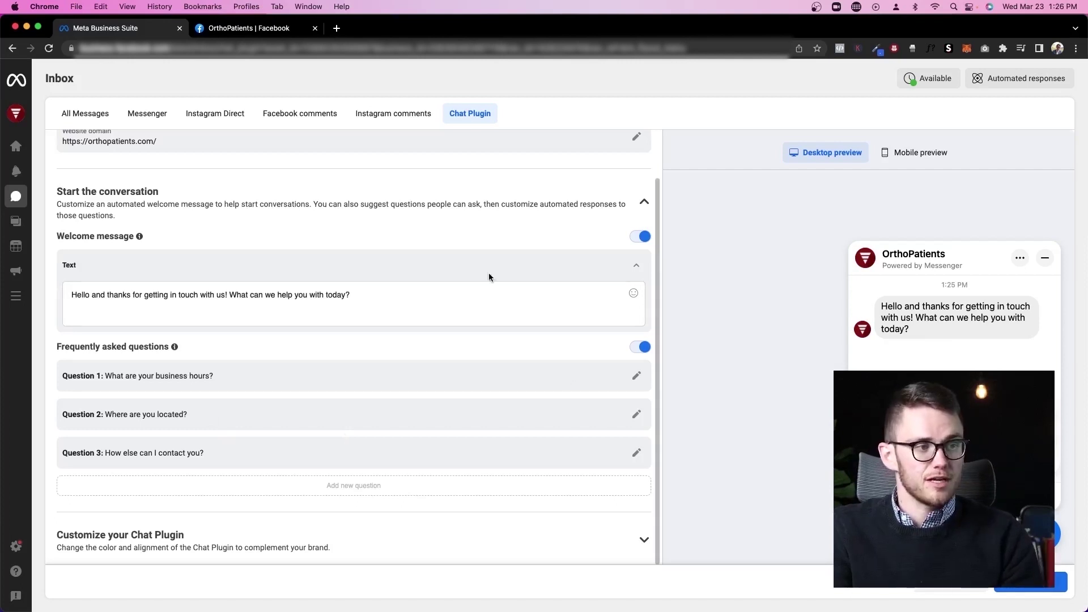
pyautogui.click(81, 114)
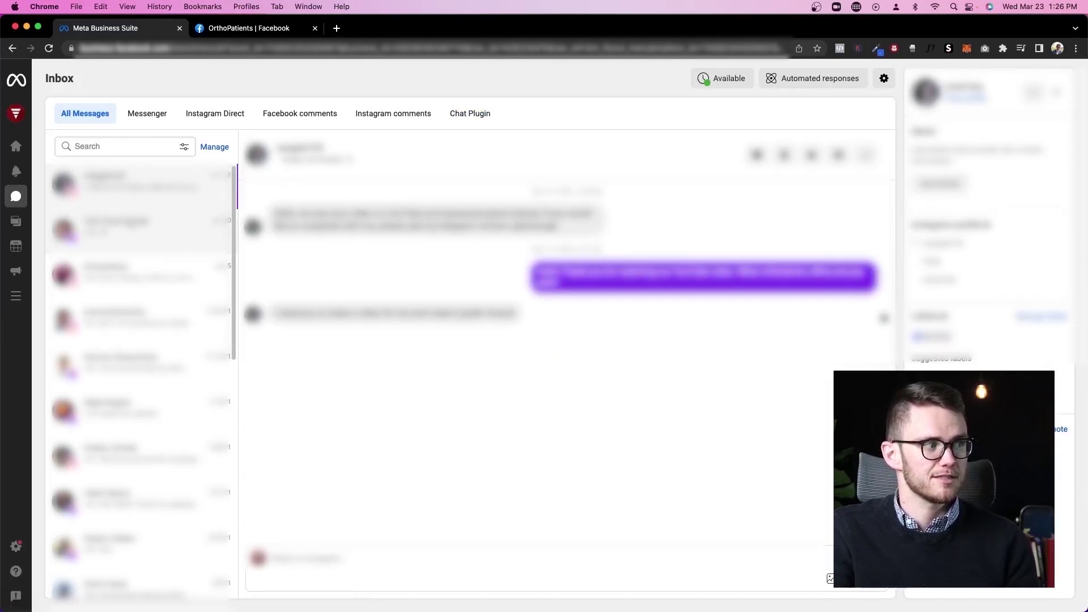
# - Bulk-select an inbox conversation through the filter's Manage option, clear it, and go to Posts & stories
pyautogui.click(184, 147)
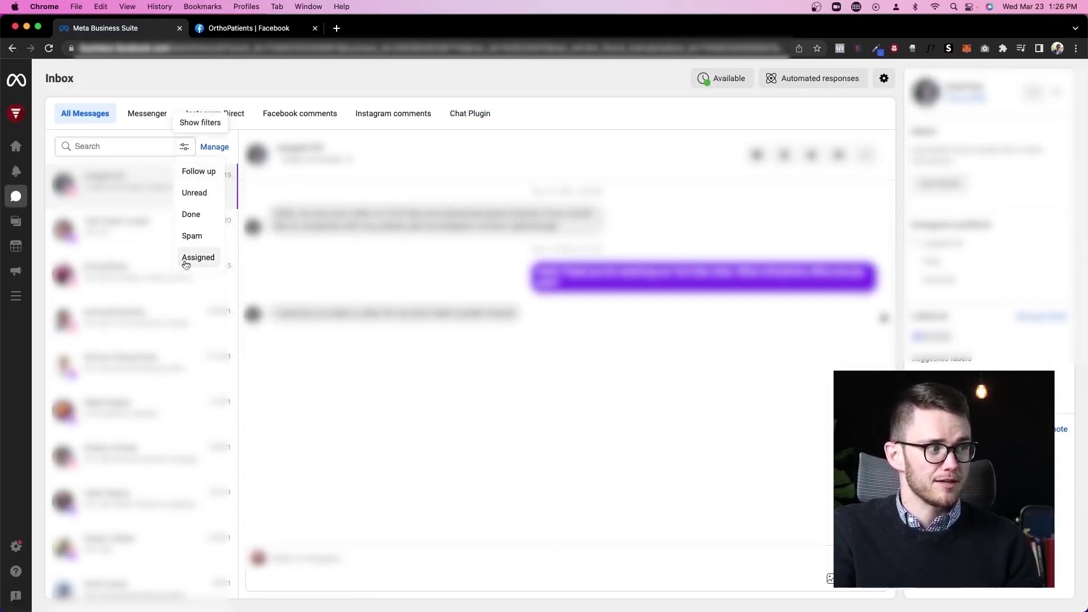
pyautogui.click(215, 148)
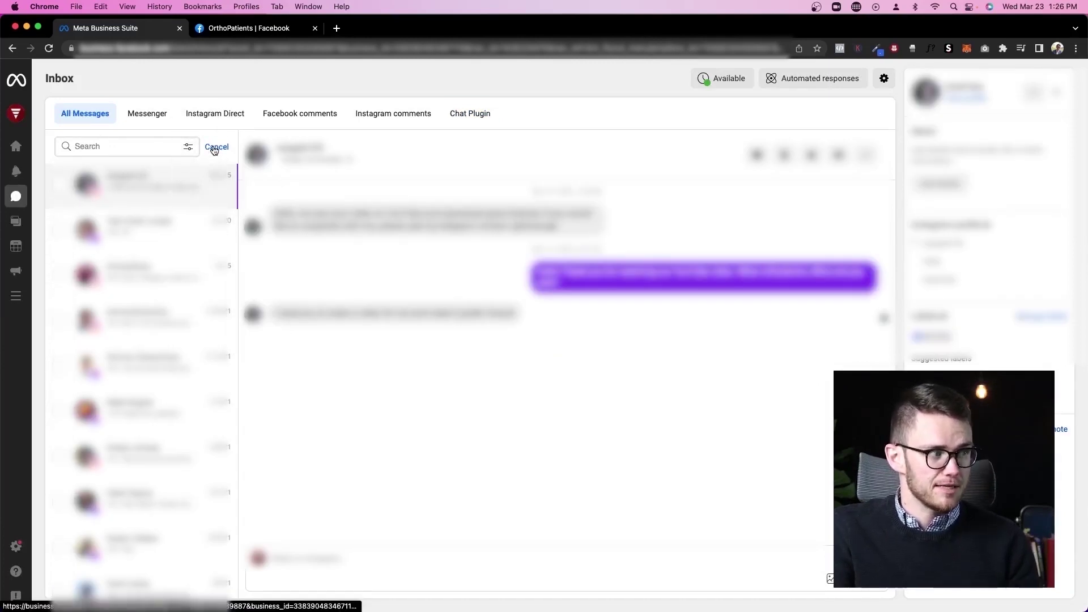
pyautogui.click(59, 229)
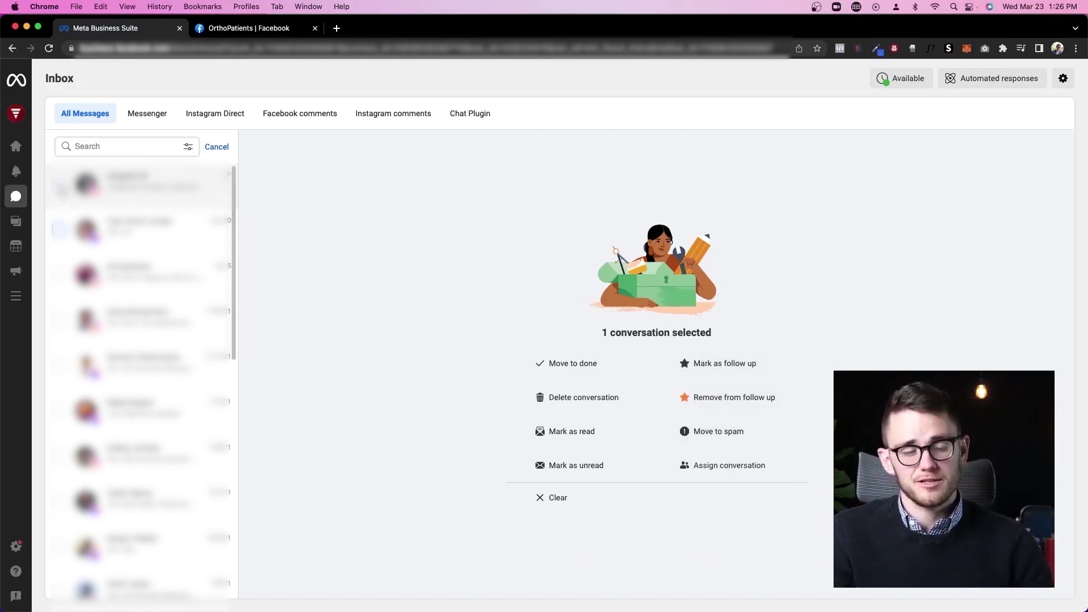
pyautogui.click(62, 191)
pyautogui.click(51, 284)
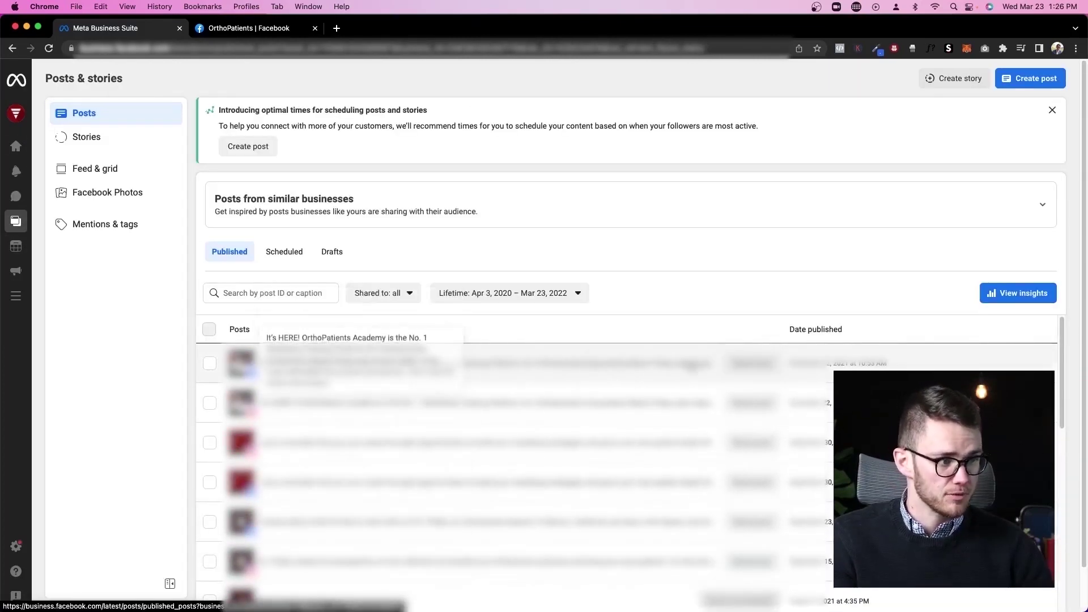
# - Open the posts' insights and view the Content report, leaving the date range unchanged
pyautogui.click(997, 293)
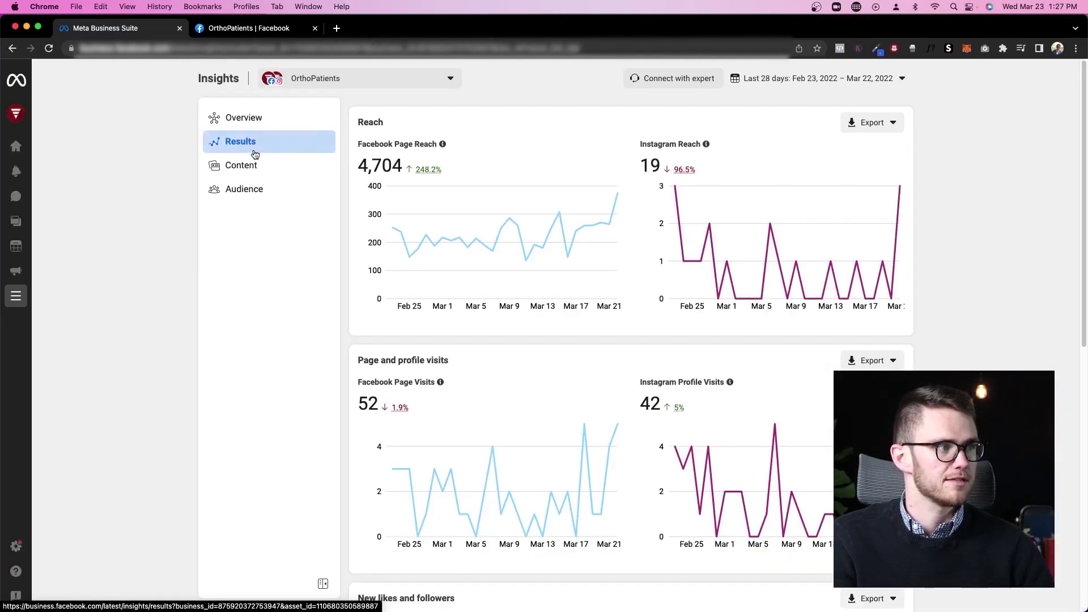
pyautogui.click(261, 165)
pyautogui.click(830, 79)
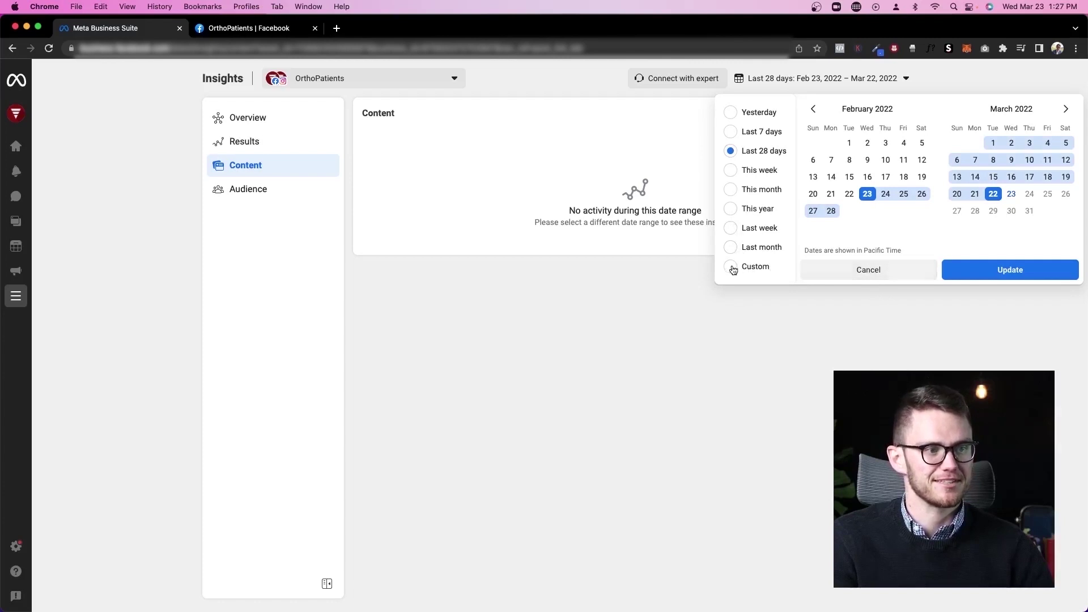
pyautogui.click(867, 273)
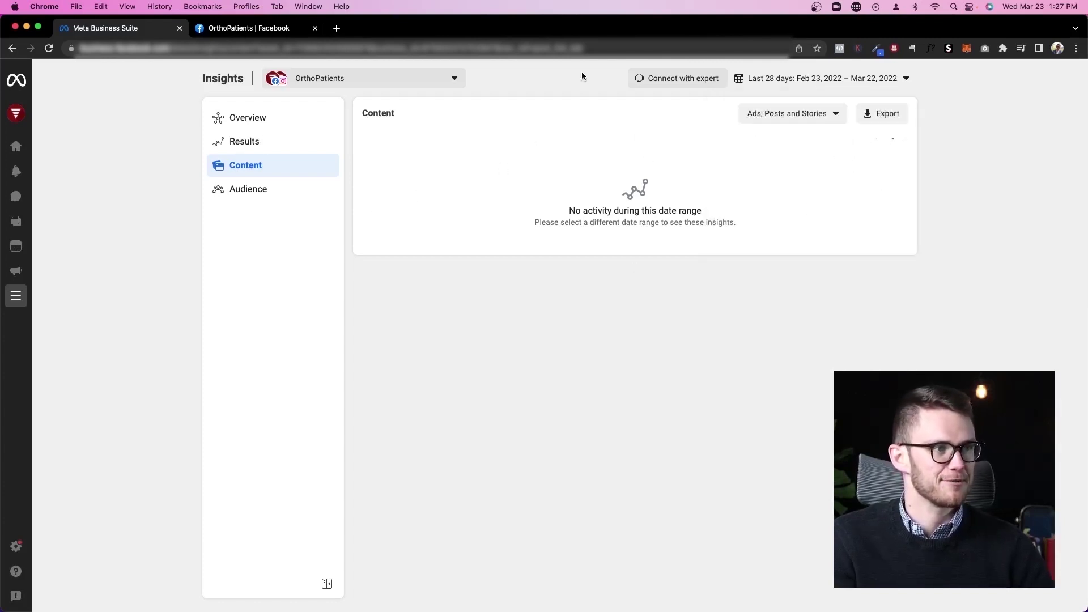
# - Check the Audience report, return to the Insights overview, then go back to Posts & stories
pyautogui.click(250, 192)
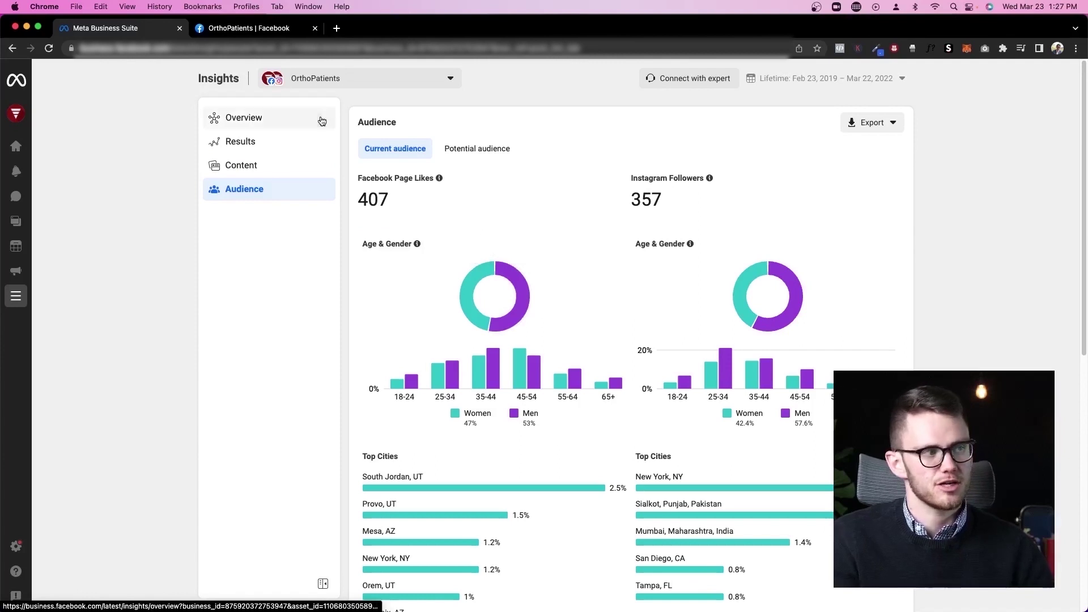
pyautogui.click(291, 122)
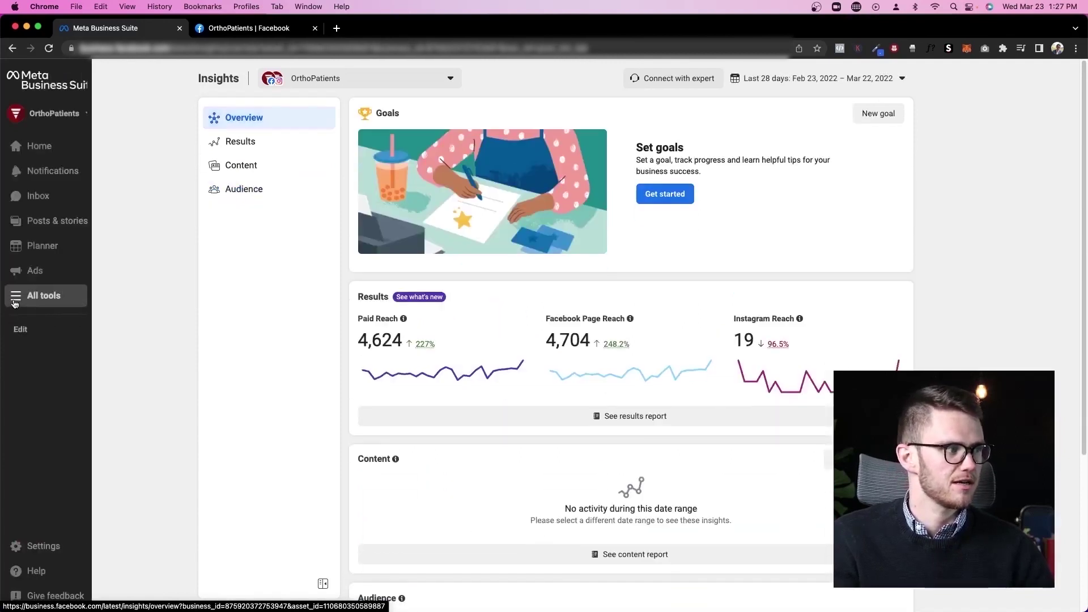
pyautogui.moveTo(40, 297)
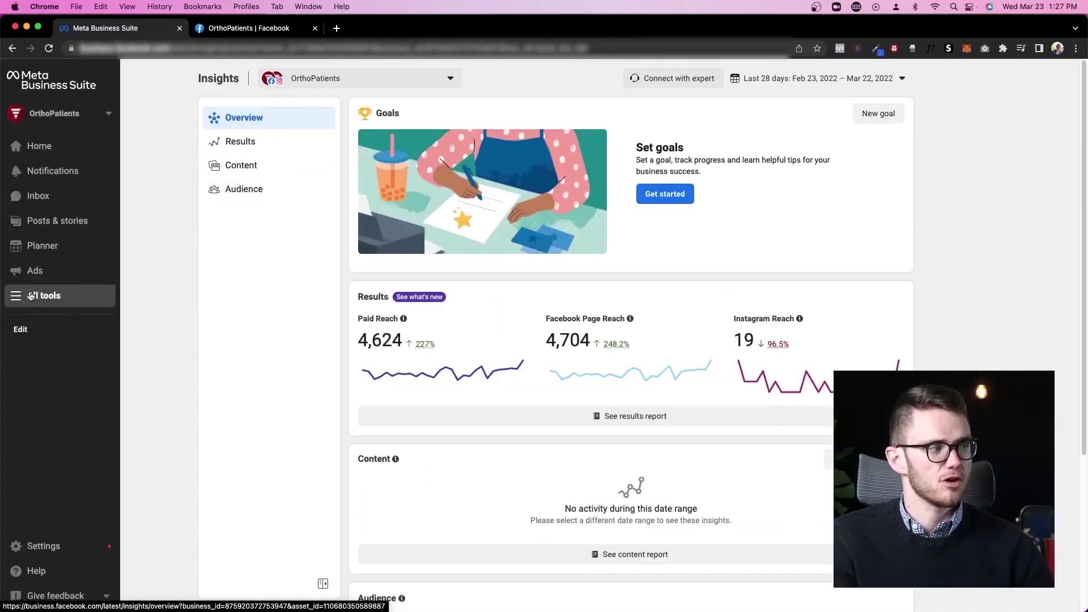
pyautogui.click(40, 221)
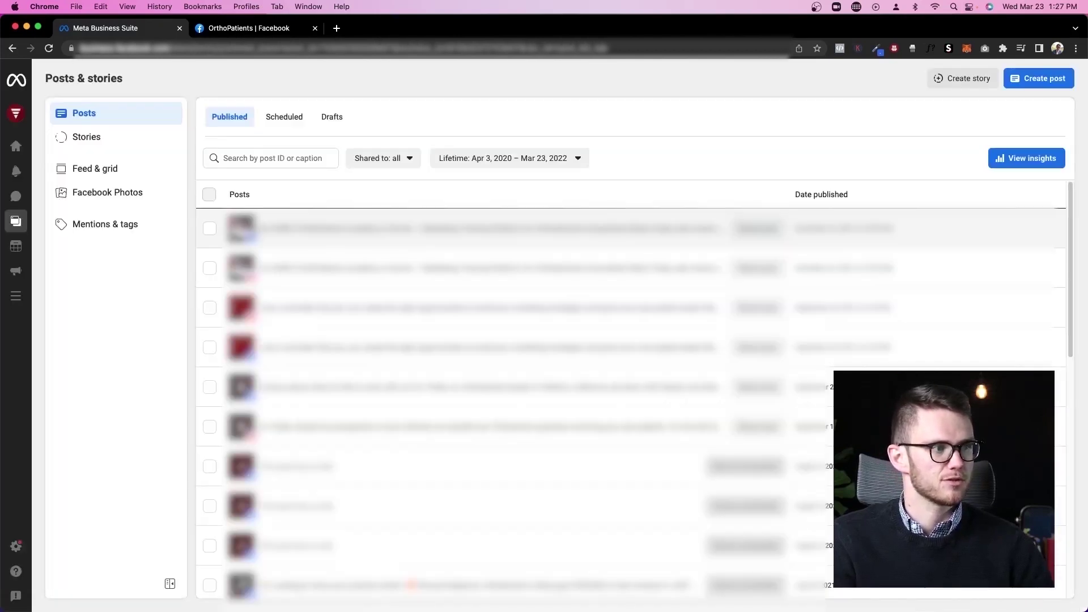
# - Browse the Stories Scheduled and Archived tabs, then switch to the Feed & grid previews
pyautogui.click(101, 145)
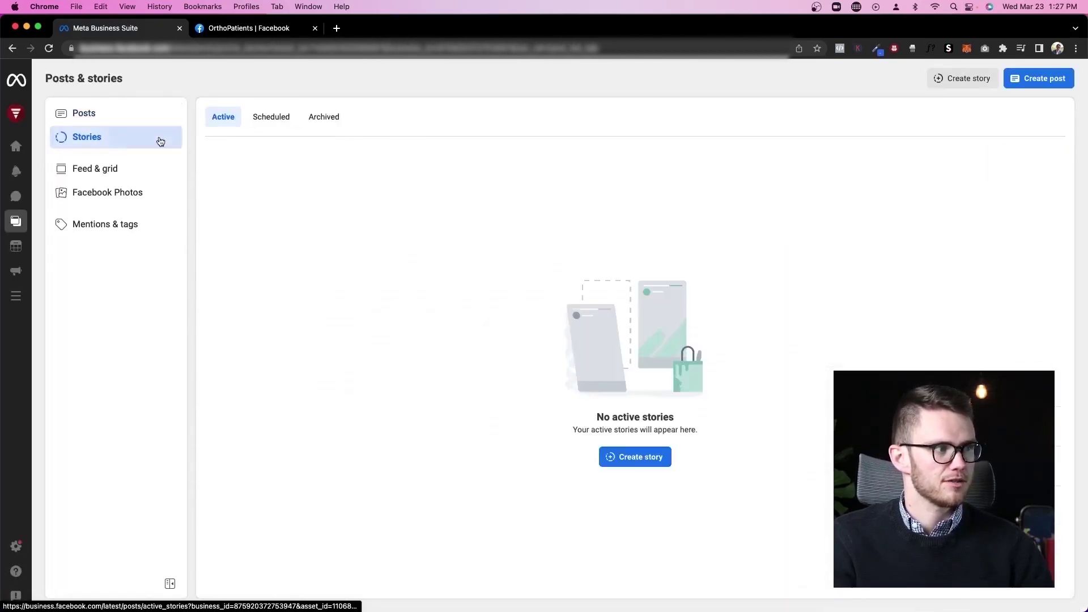
pyautogui.click(273, 118)
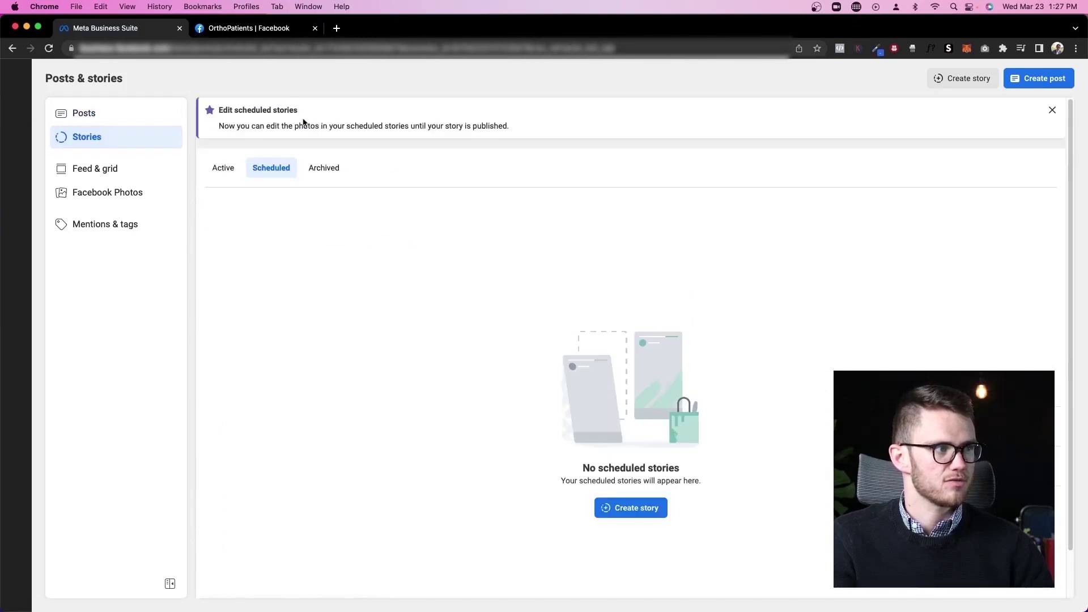
pyautogui.click(323, 168)
pyautogui.click(112, 168)
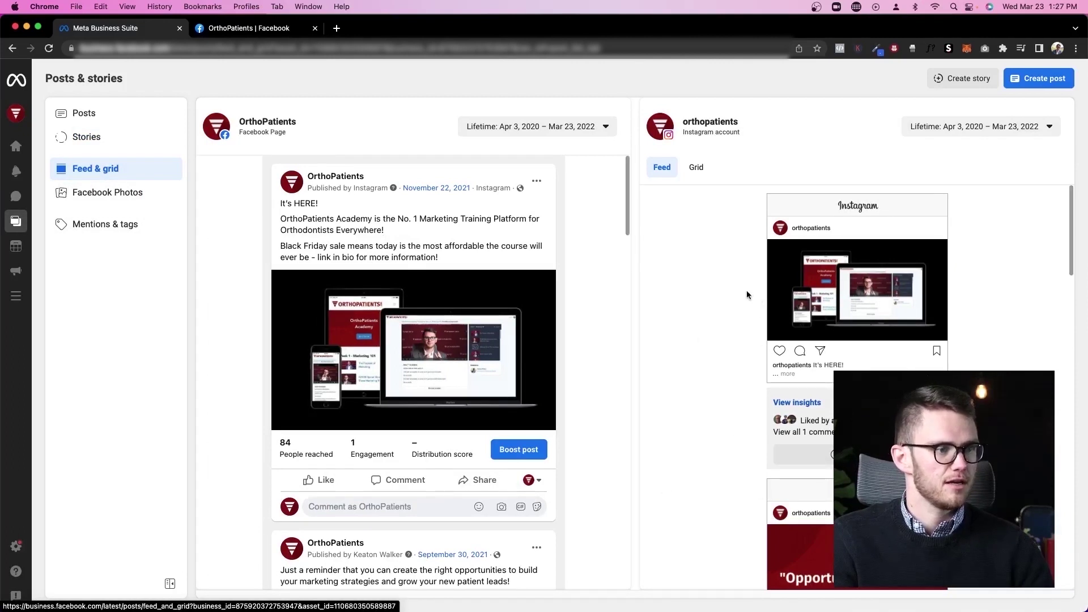
# - Toggle the Instagram Grid/Feed preview, browse Facebook Photos and Mentions & tags, then start a new post
pyautogui.click(696, 167)
pyautogui.click(660, 169)
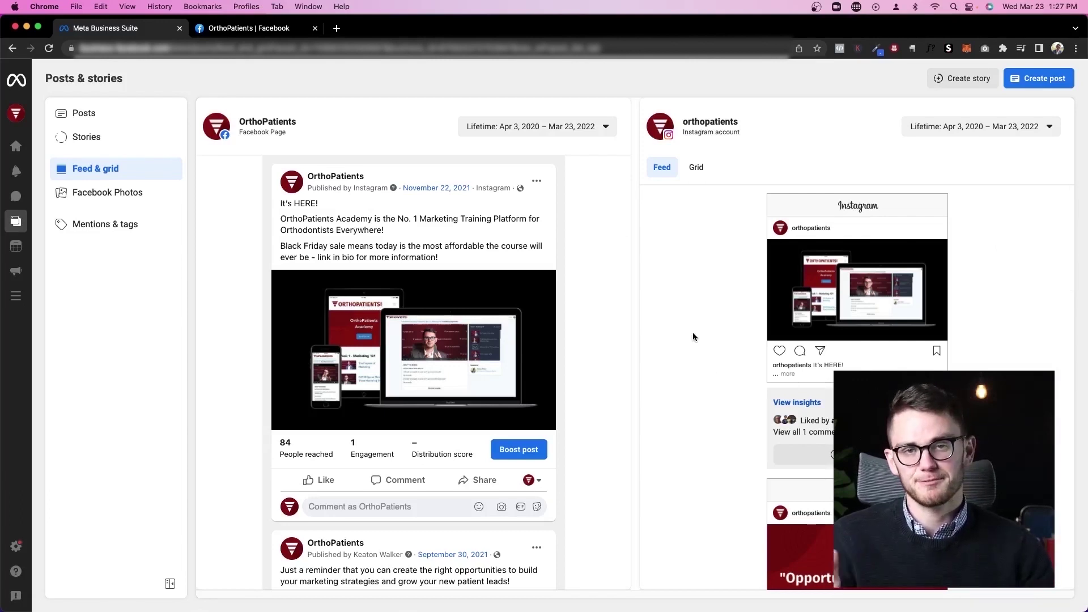
pyautogui.click(134, 193)
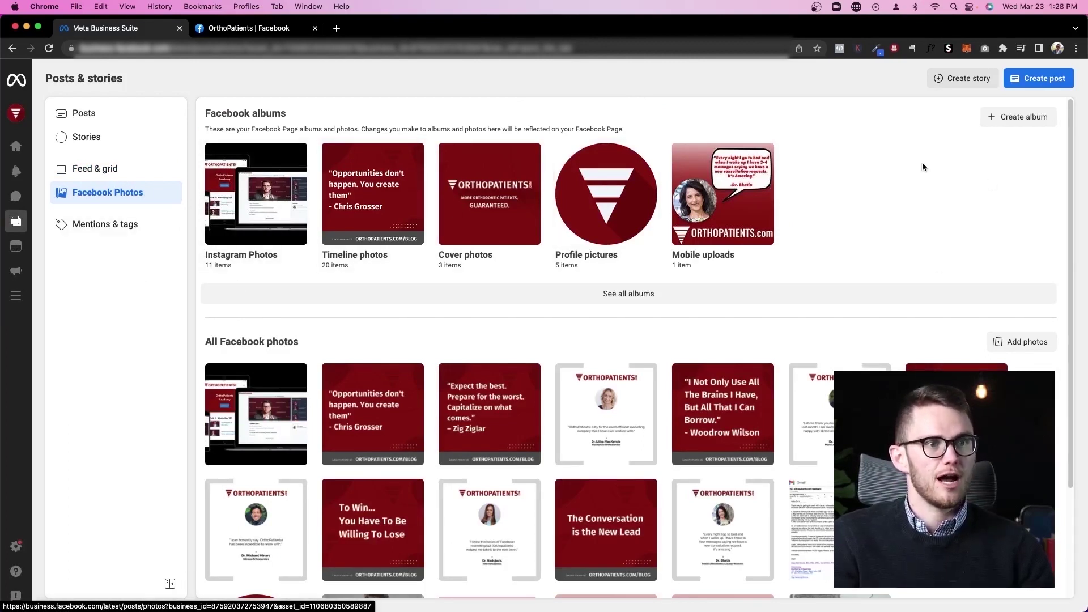
pyautogui.click(61, 225)
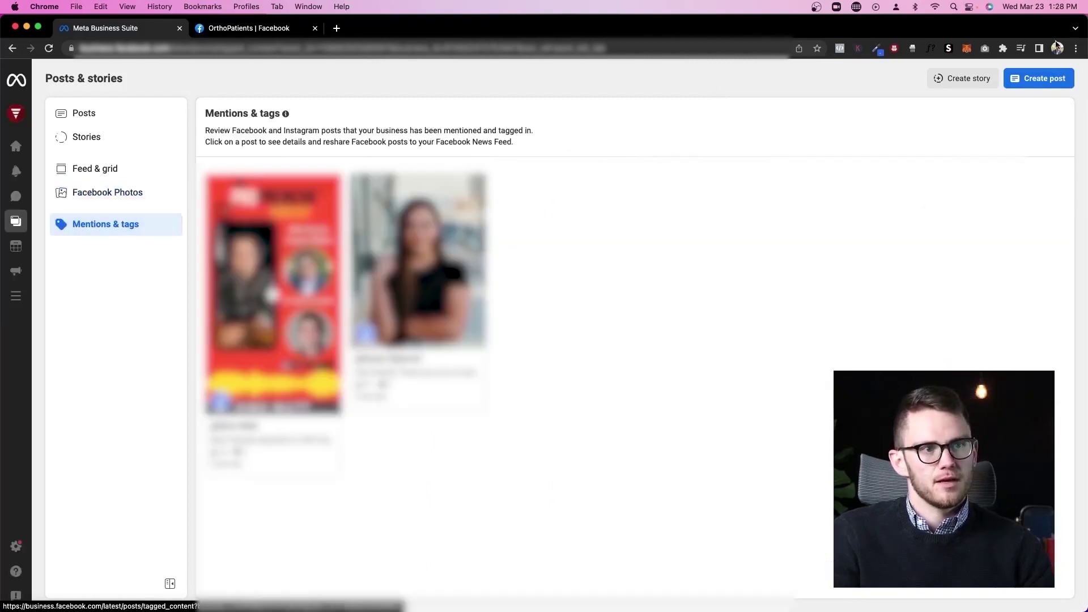
pyautogui.click(1037, 83)
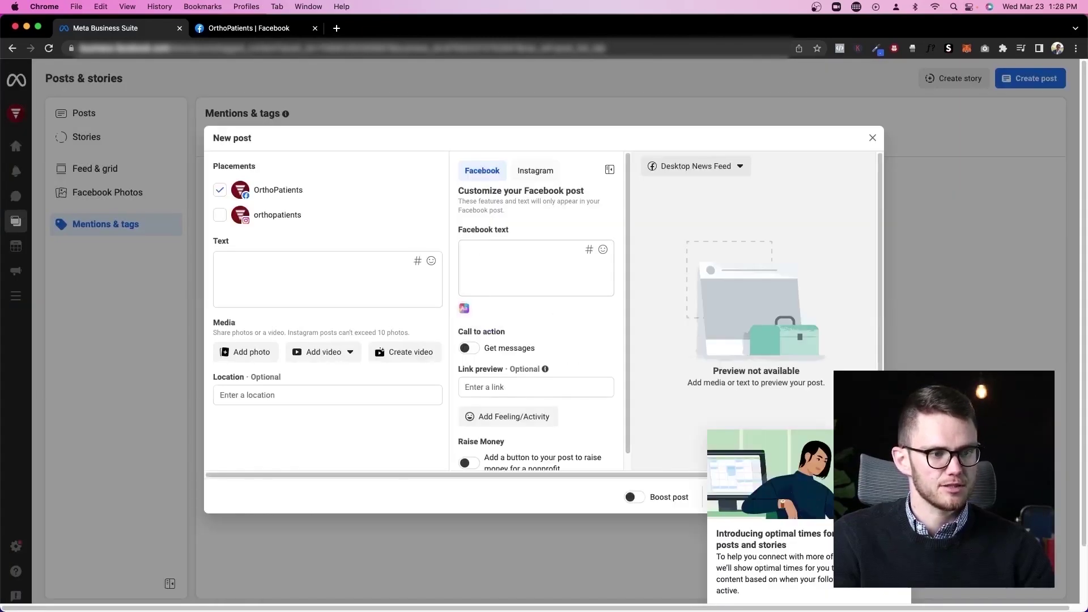
# - Switch placement to the Instagram account, enter text 'lkajsd;flkjasdl;fj', and attach the 512 x 512 image
pyautogui.scroll(-1, 469, 254)
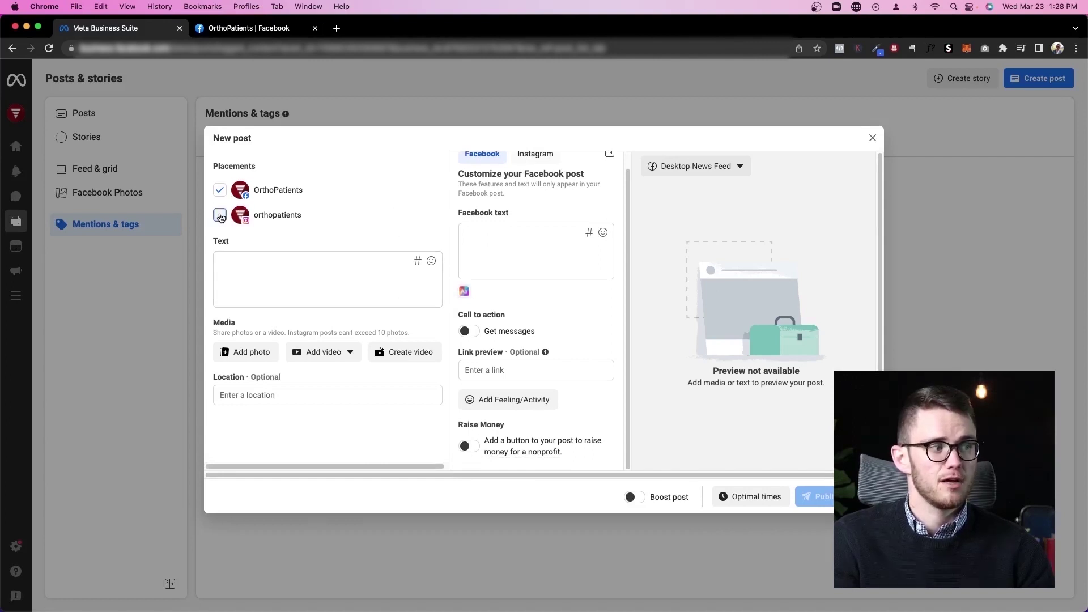
pyautogui.click(220, 216)
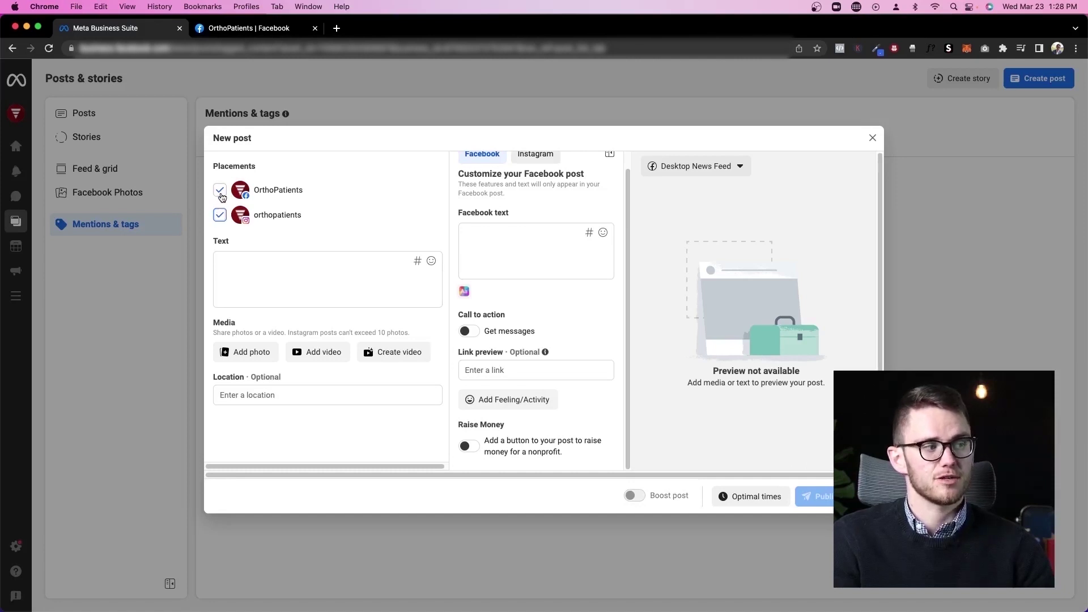
pyautogui.click(220, 190)
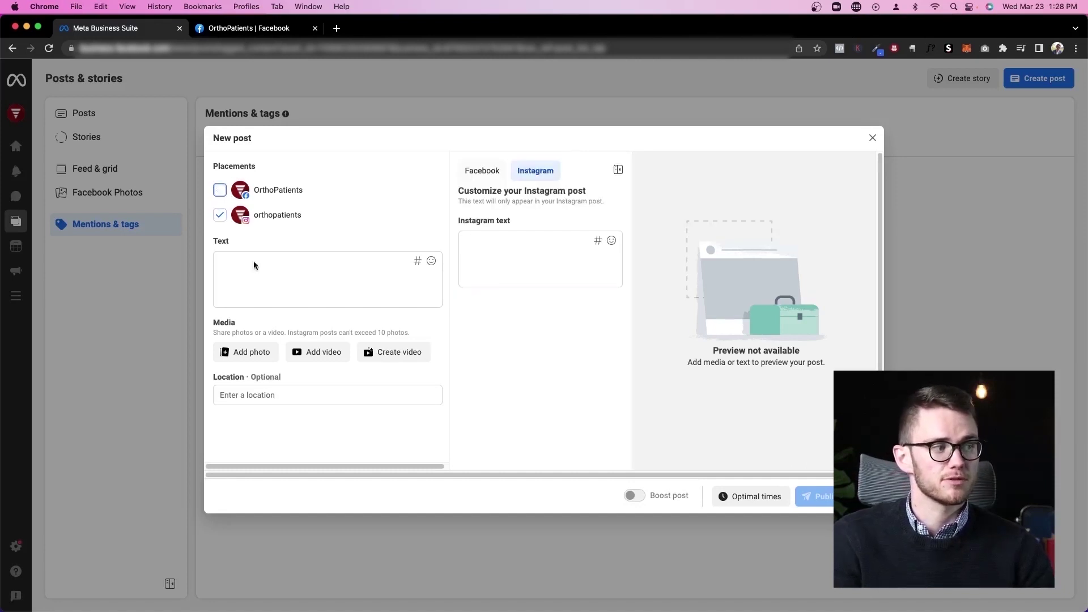
pyautogui.click(280, 283)
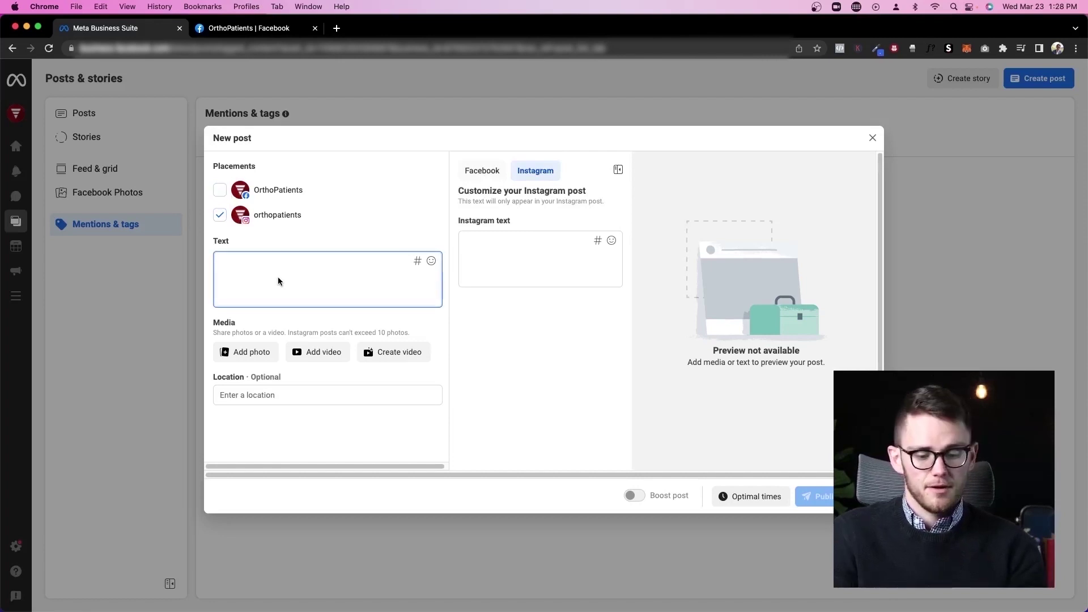
pyautogui.write('lkajsd;flkjasdl;fj')
pyautogui.click(235, 352)
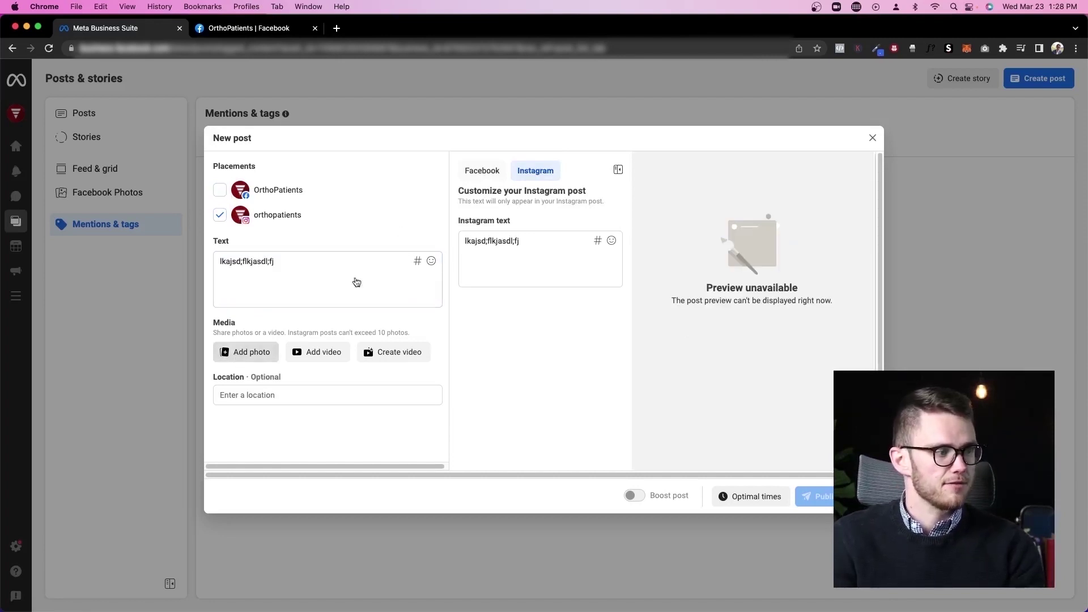
pyautogui.doubleClick(278, 224)
pyautogui.click(264, 426)
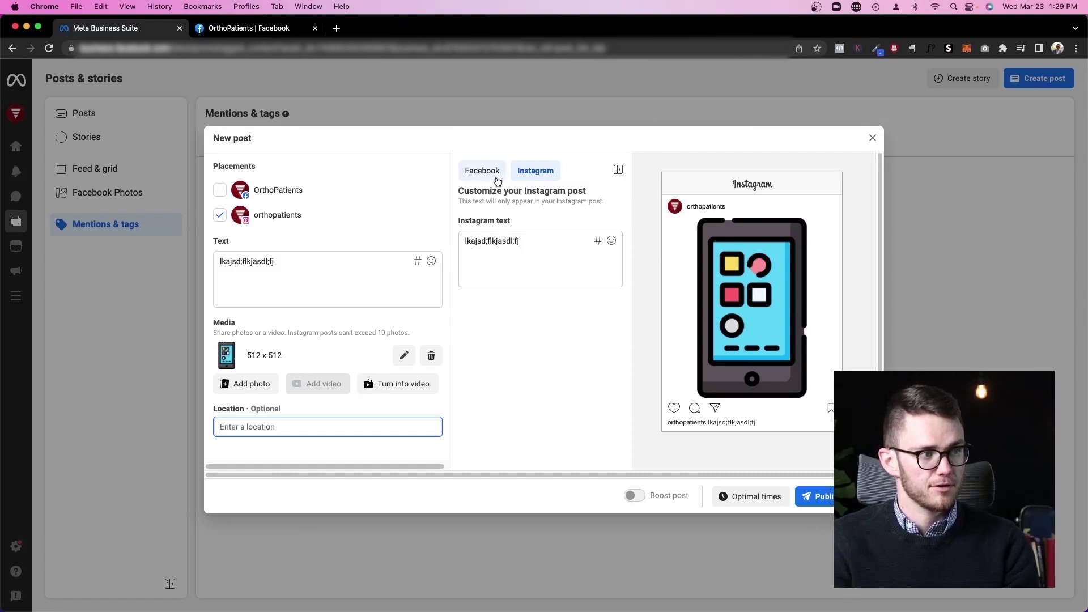
# - Add the Facebook Page back, toggle its fundraising button on and off, then discard the draft
pyautogui.click(278, 191)
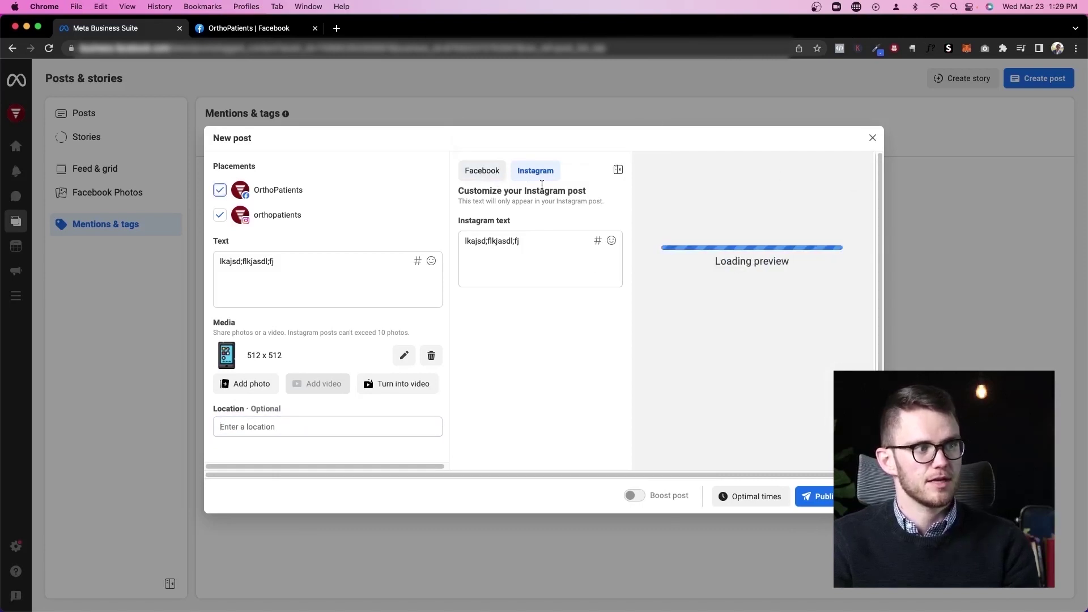
pyautogui.click(482, 171)
pyautogui.click(518, 173)
pyautogui.click(495, 177)
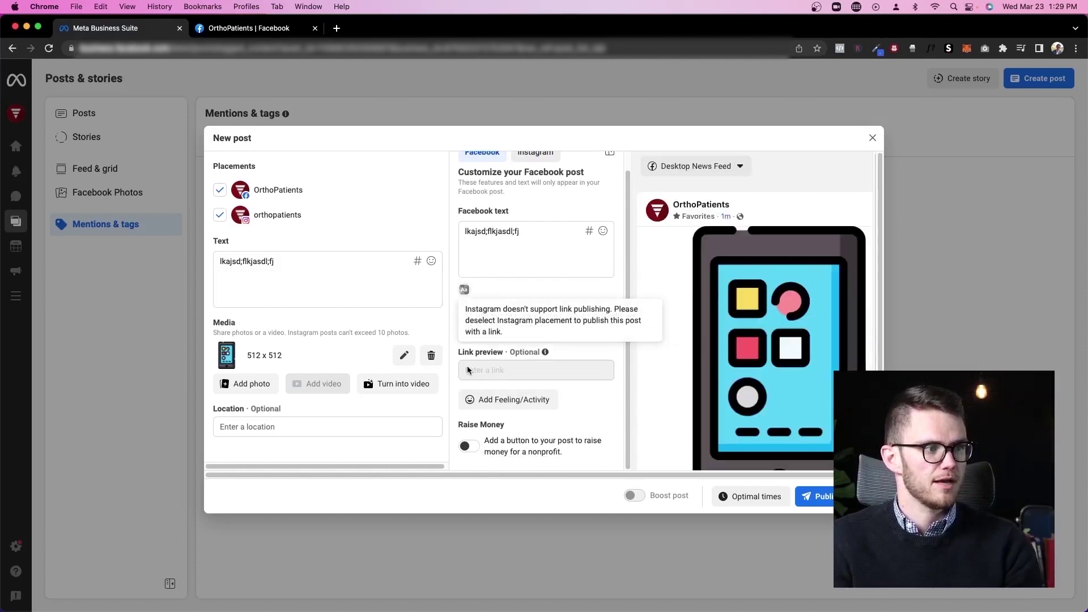
pyautogui.scroll(-1, 523, 353)
pyautogui.click(469, 446)
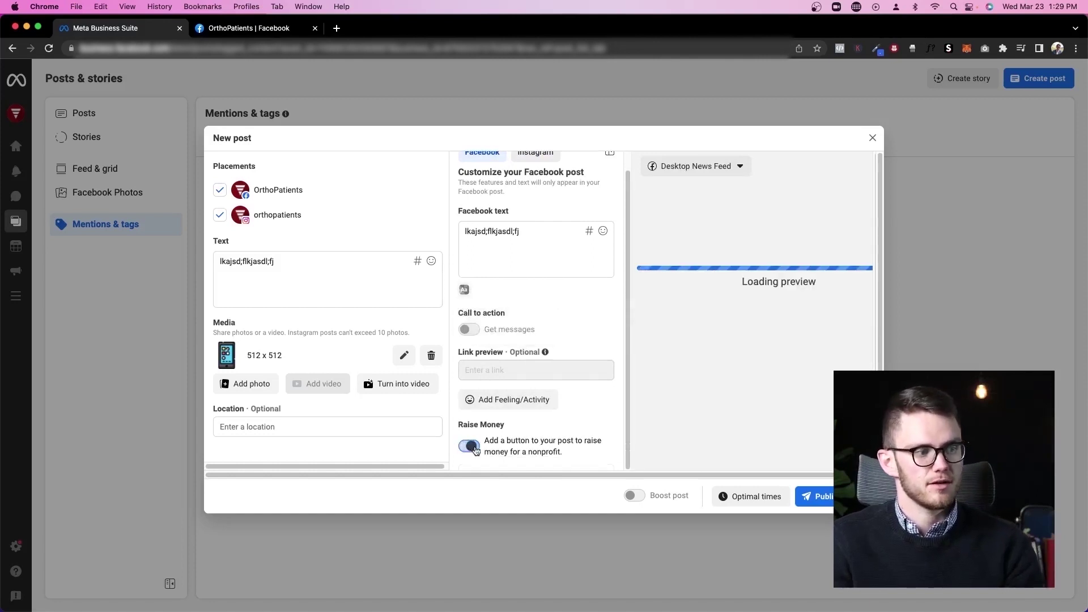
pyautogui.click(468, 446)
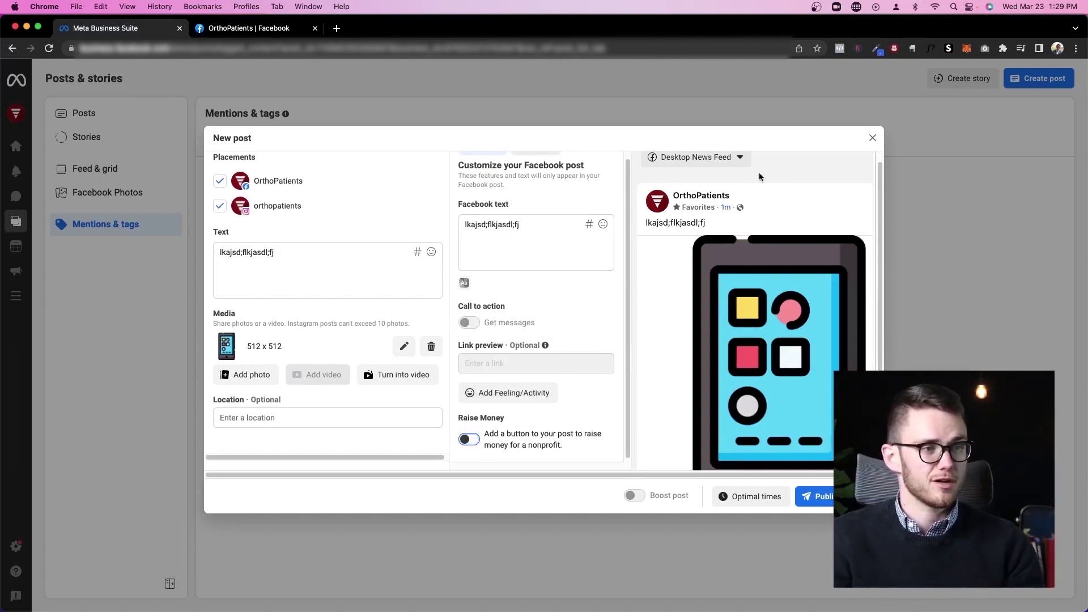
pyautogui.click(873, 138)
pyautogui.click(666, 276)
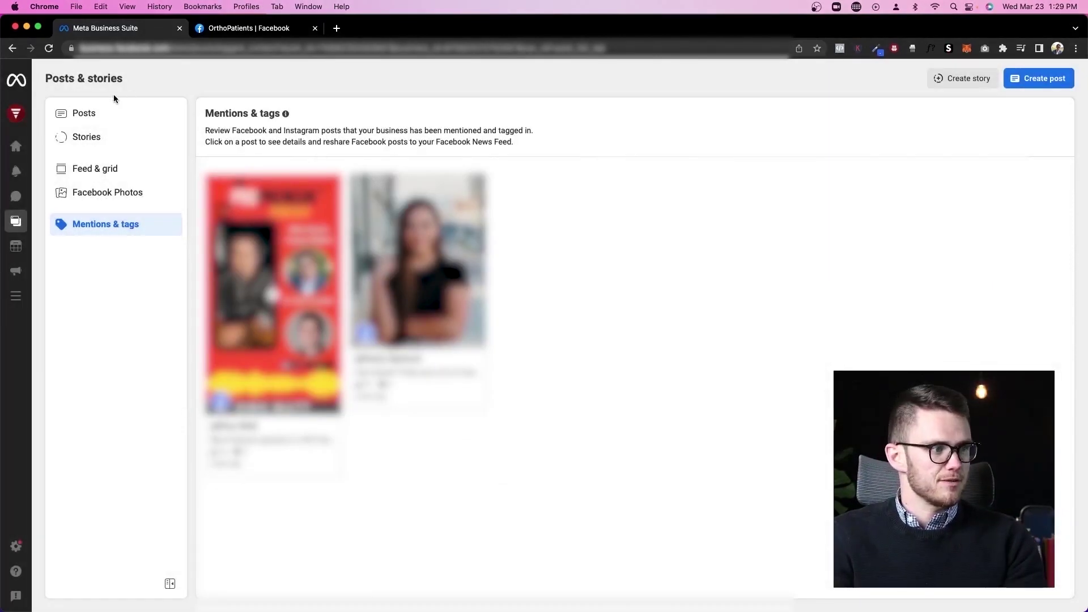
pyautogui.click(66, 274)
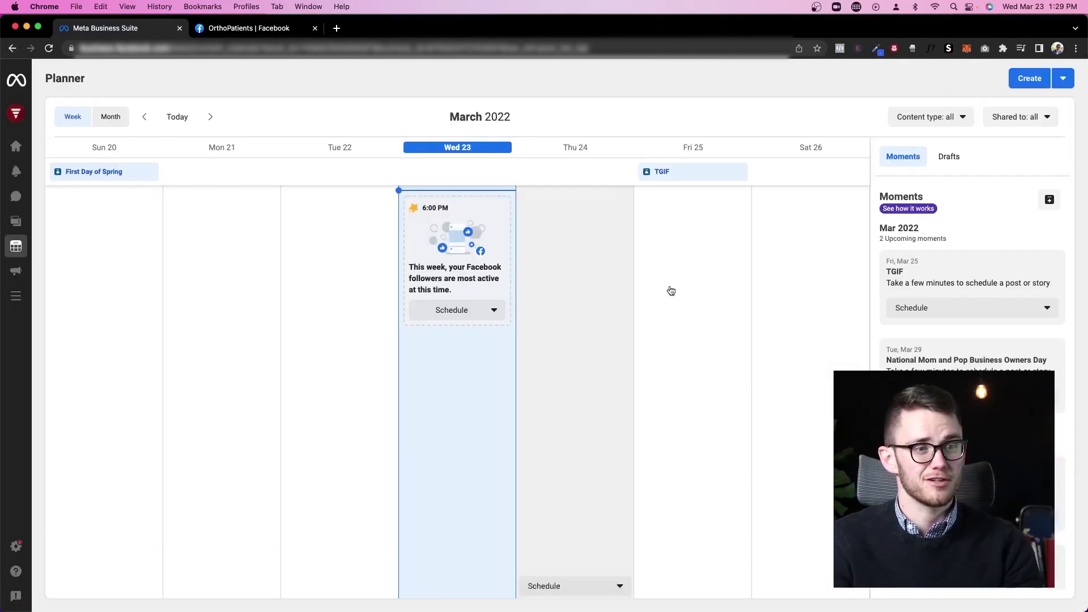
pyautogui.scroll(-3, 952, 253)
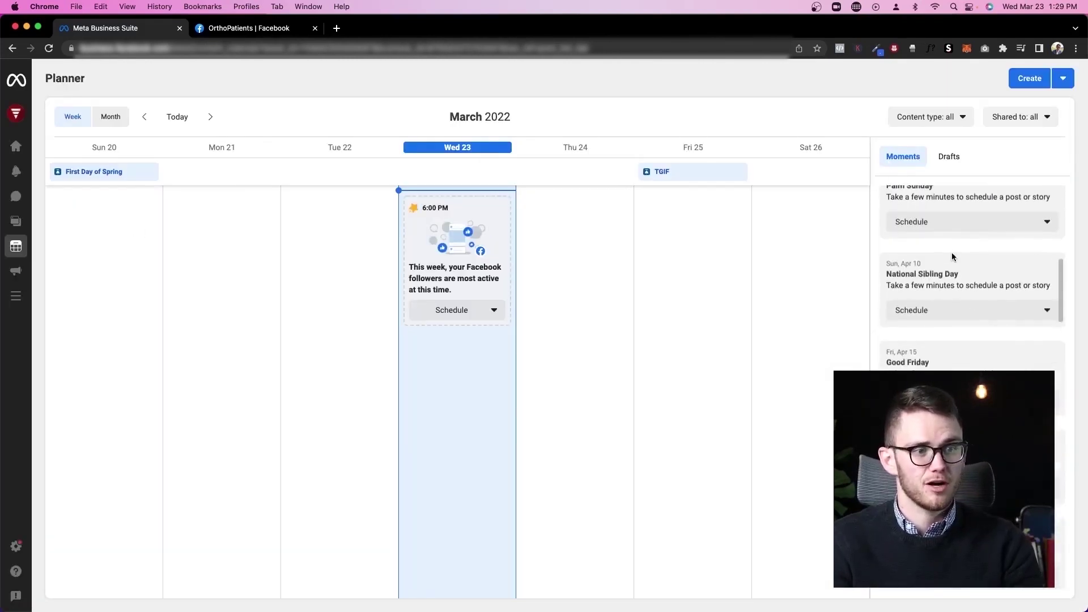
pyautogui.scroll(3, 963, 359)
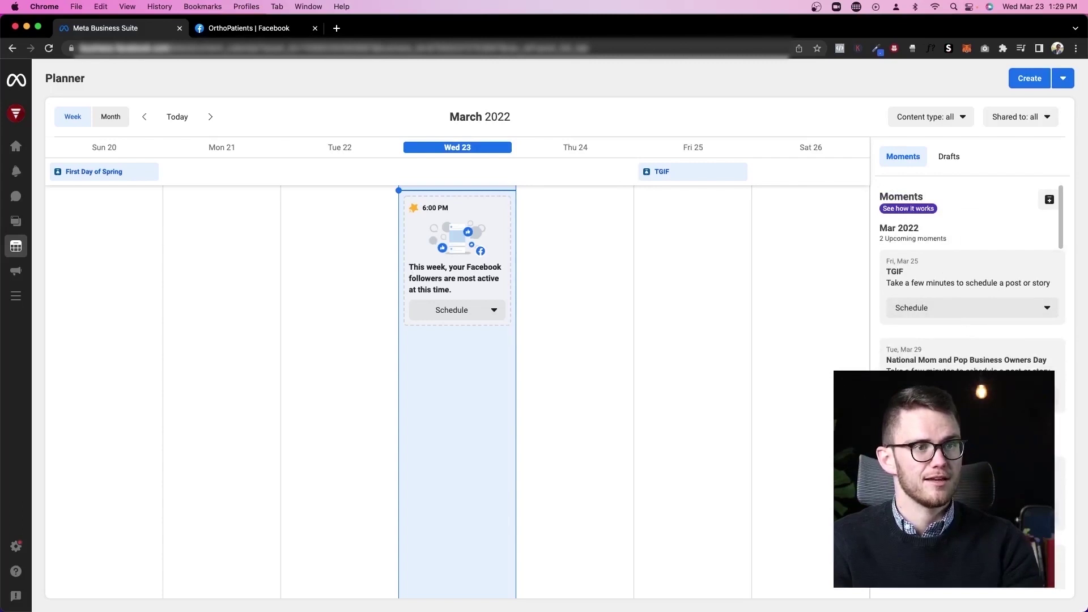
pyautogui.click(1028, 80)
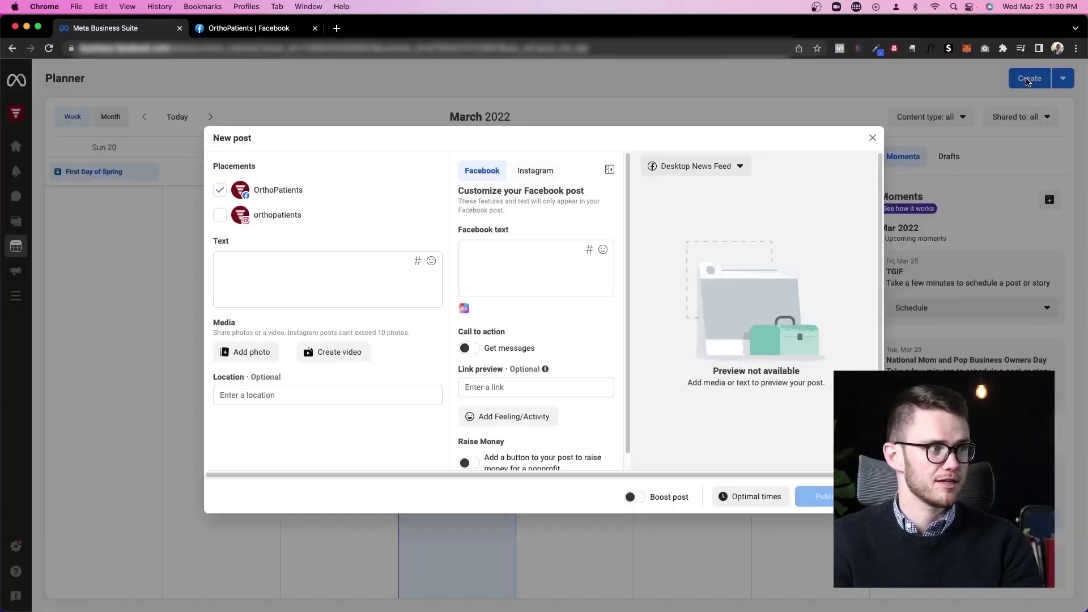
pyautogui.scroll(-1, 627, 361)
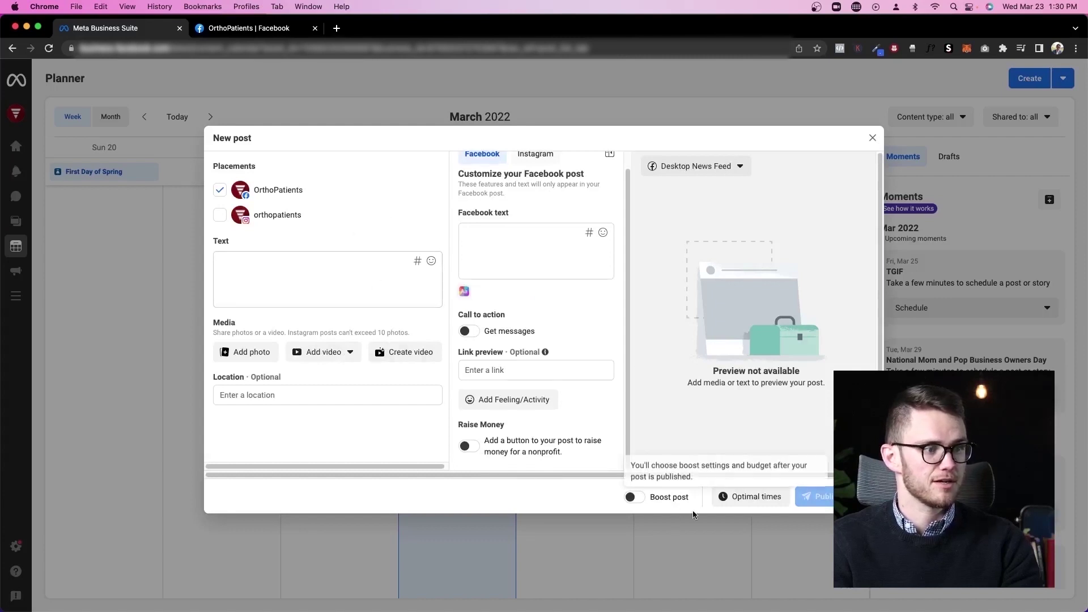
pyautogui.click(761, 502)
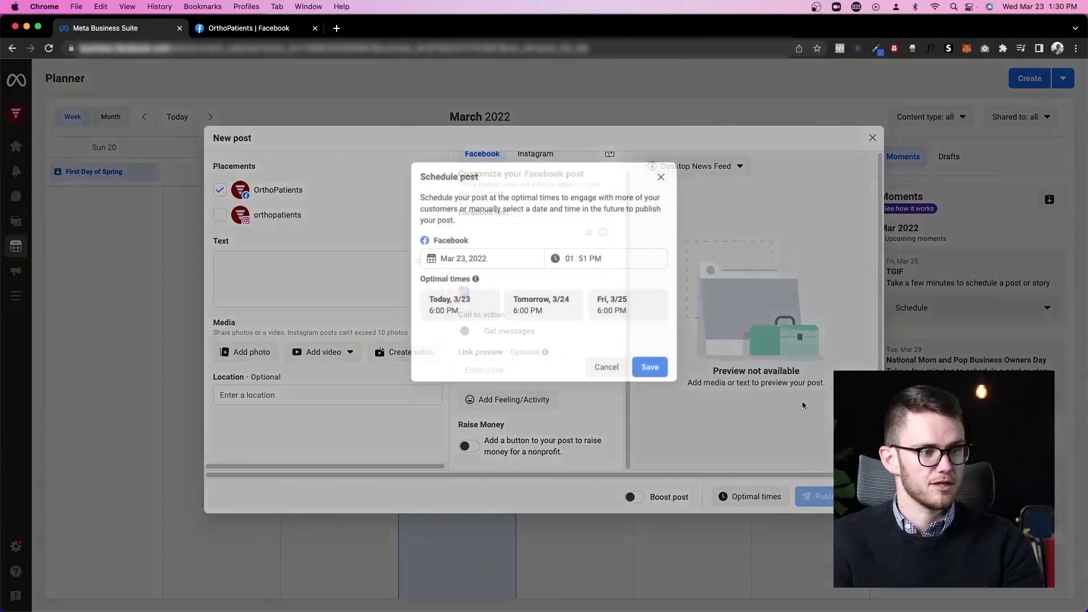
pyautogui.click(606, 369)
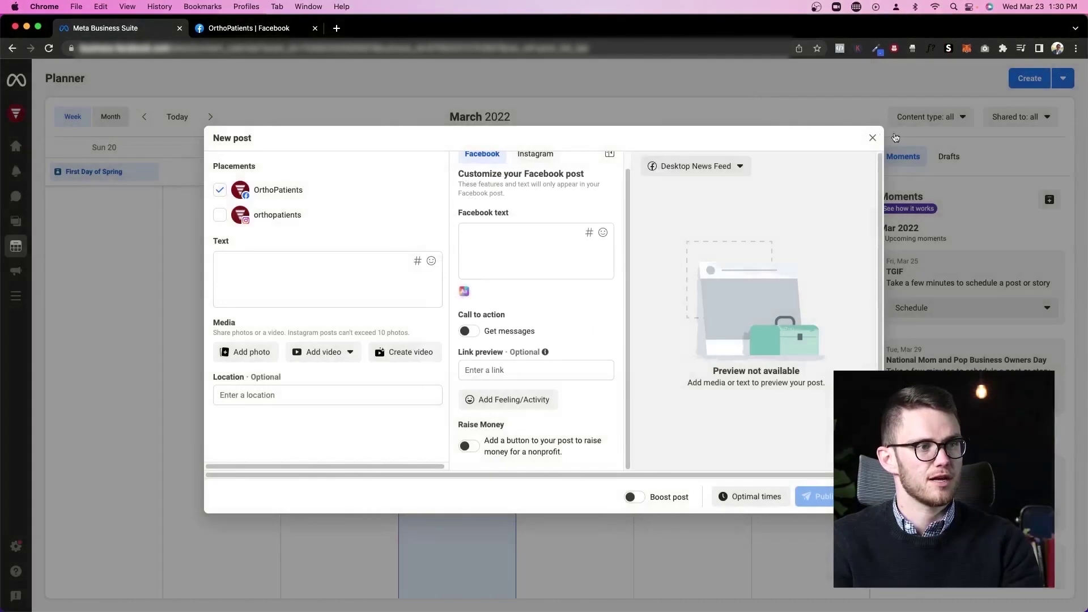
pyautogui.click(873, 139)
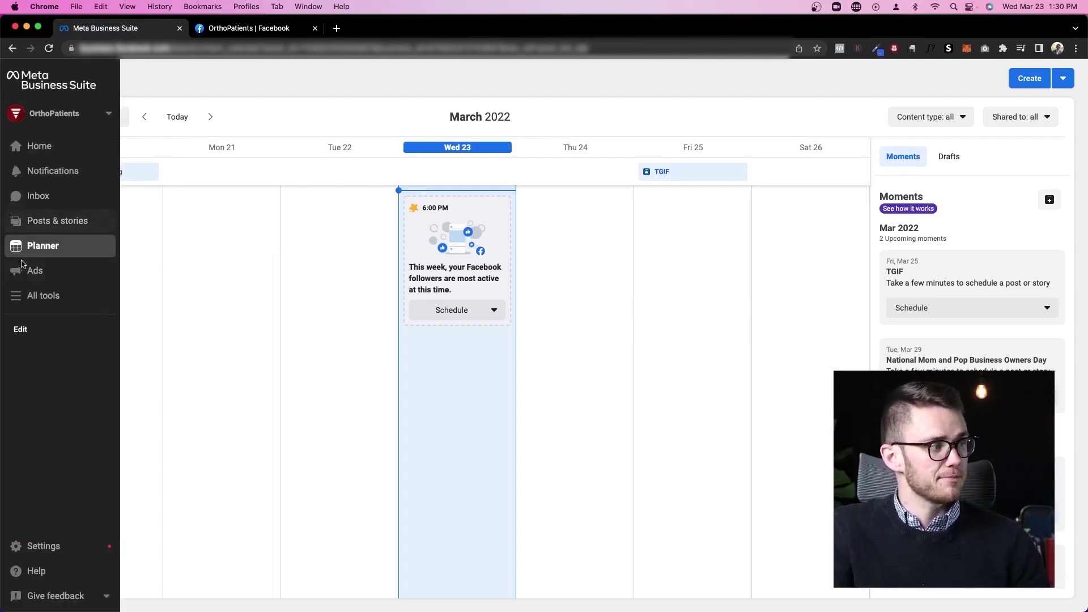
pyautogui.click(23, 266)
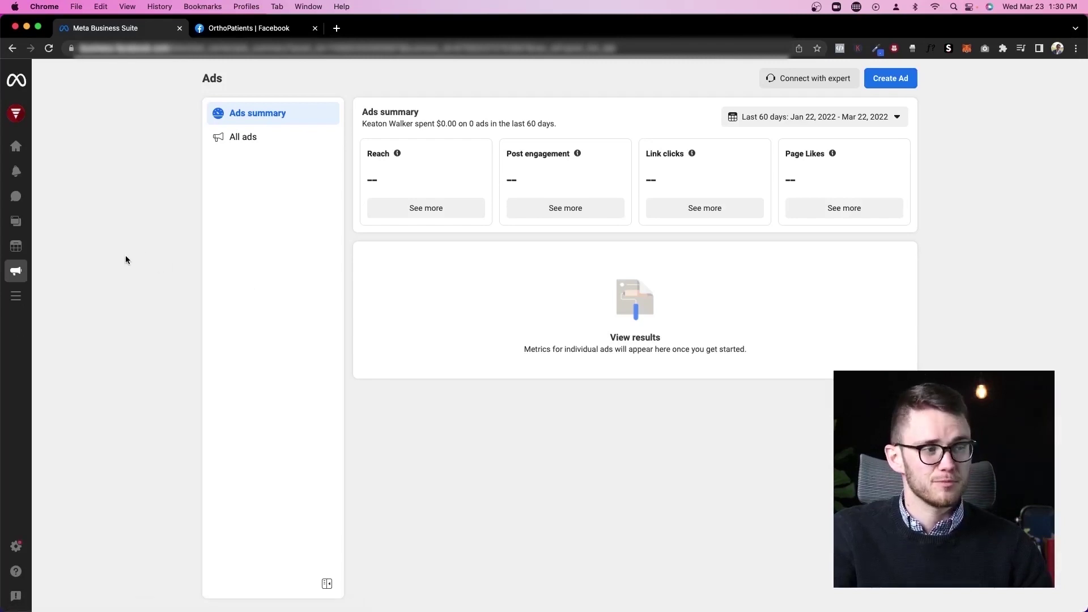
# - Start creating an ad and pick the Get More Messages goal
pyautogui.click(899, 83)
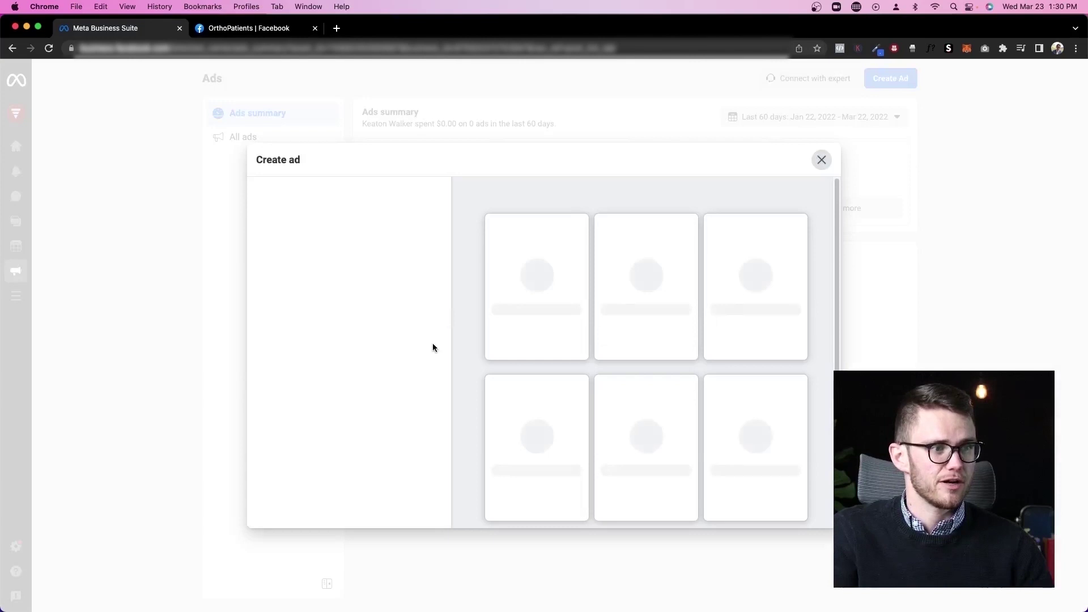
pyautogui.scroll(-5, 396, 300)
pyautogui.scroll(5, 510, 323)
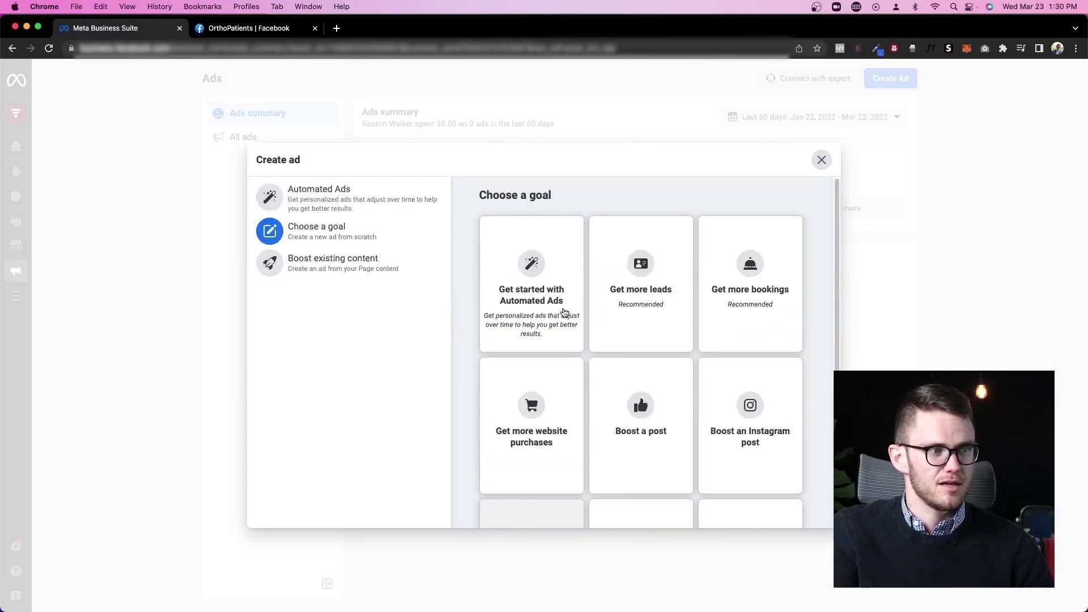
pyautogui.scroll(-5, 596, 414)
pyautogui.click(545, 293)
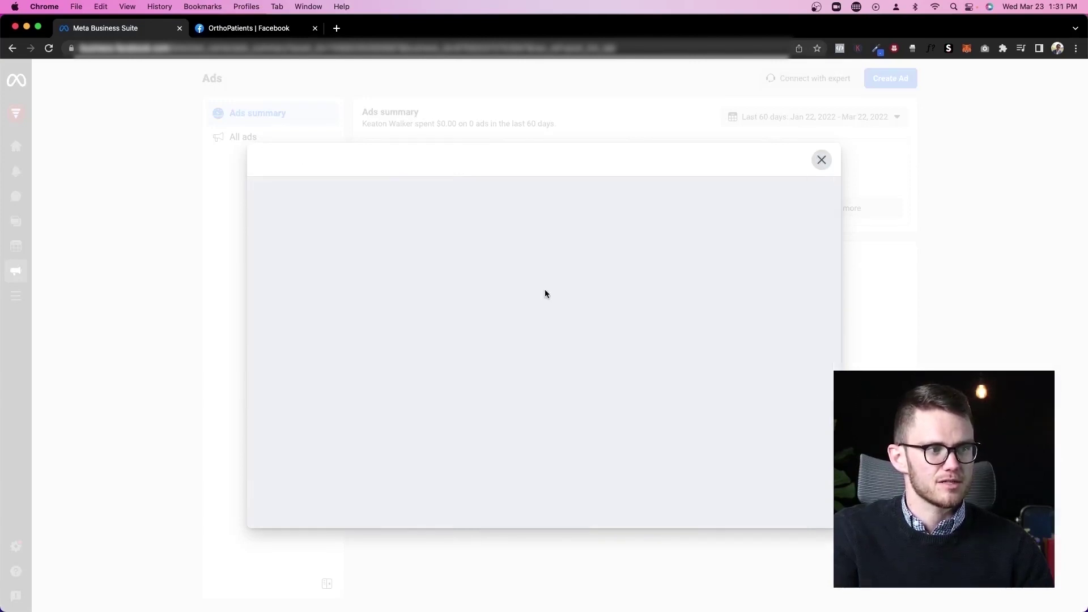
pyautogui.scroll(-10, 520, 310)
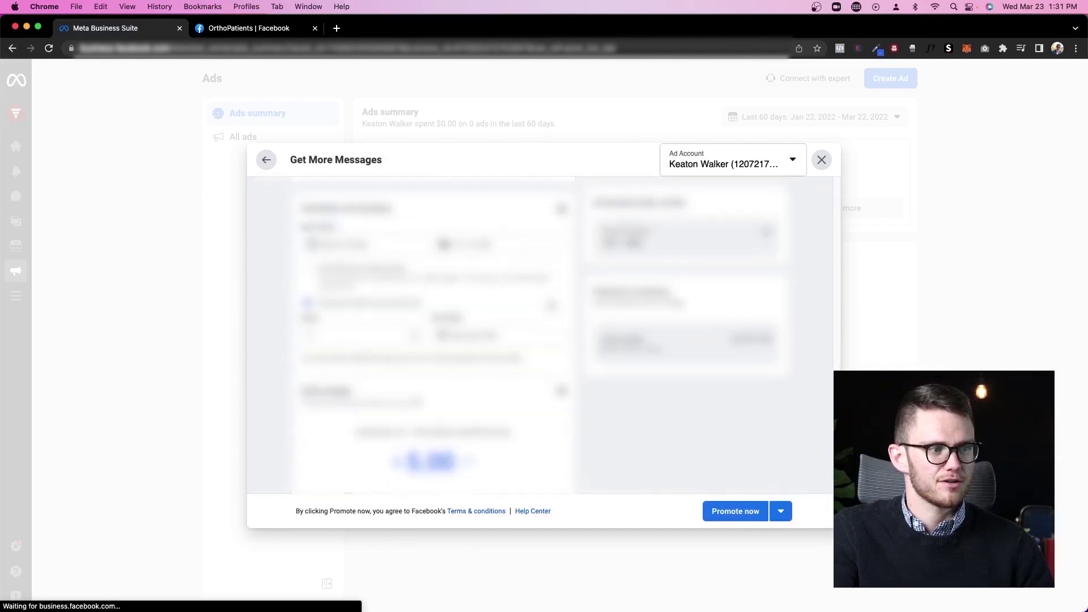
pyautogui.scroll(10, 548, 276)
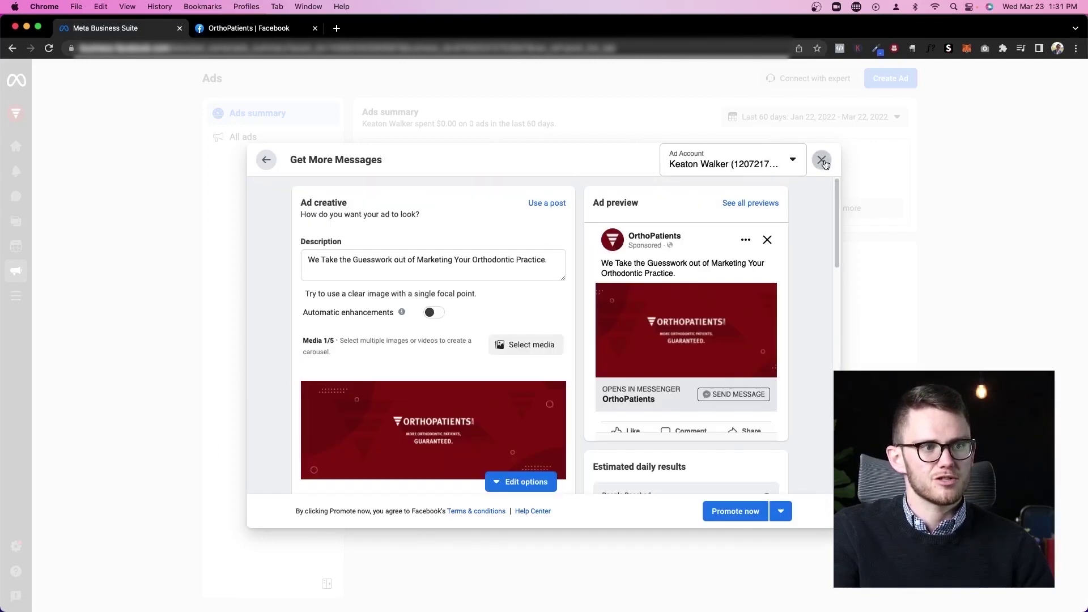
# - Discard the unfinished ad draft and bring up the All tools menu
pyautogui.click(822, 161)
pyautogui.click(665, 356)
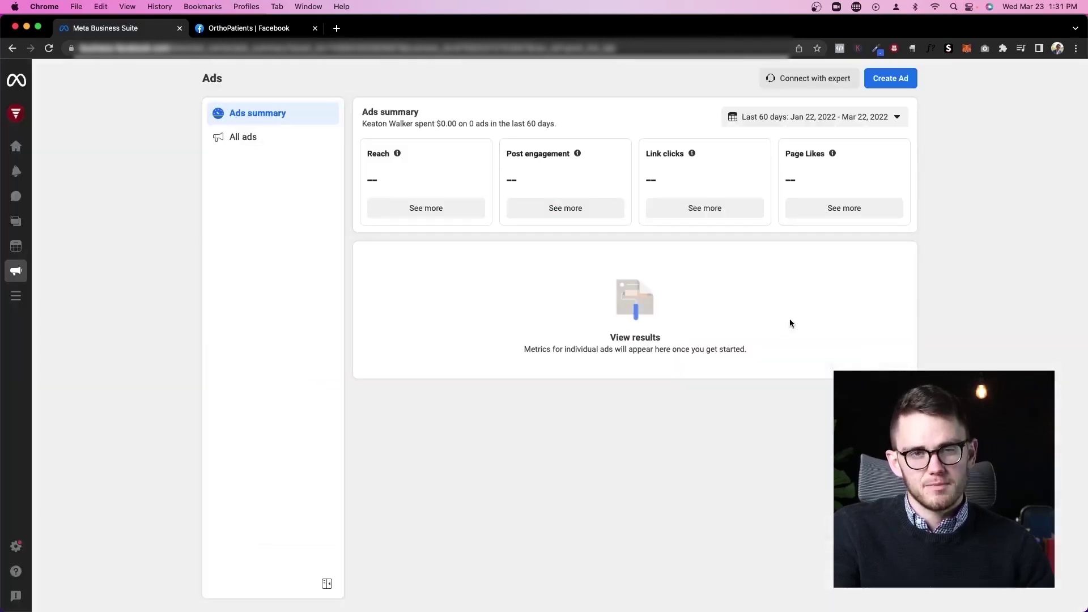
pyautogui.click(12, 296)
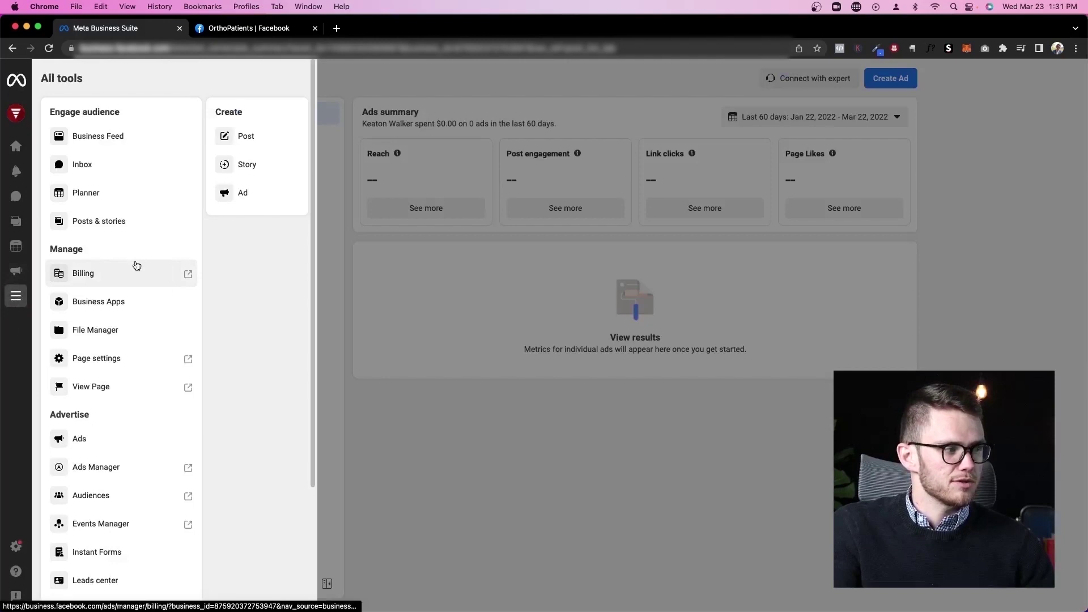
# - Browse the All tools panel, reopen it, and open the menu-tool editor (Inbox, Posts & stories, Planner, Ads)
pyautogui.scroll(-3, 131, 243)
pyautogui.scroll(3, 131, 241)
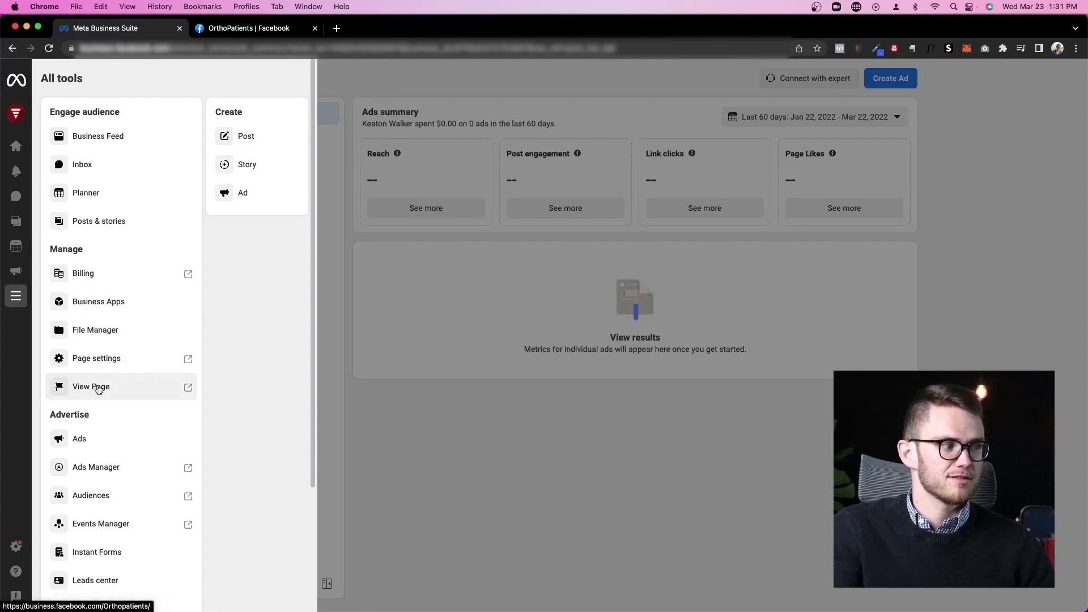
pyautogui.scroll(-3, 93, 399)
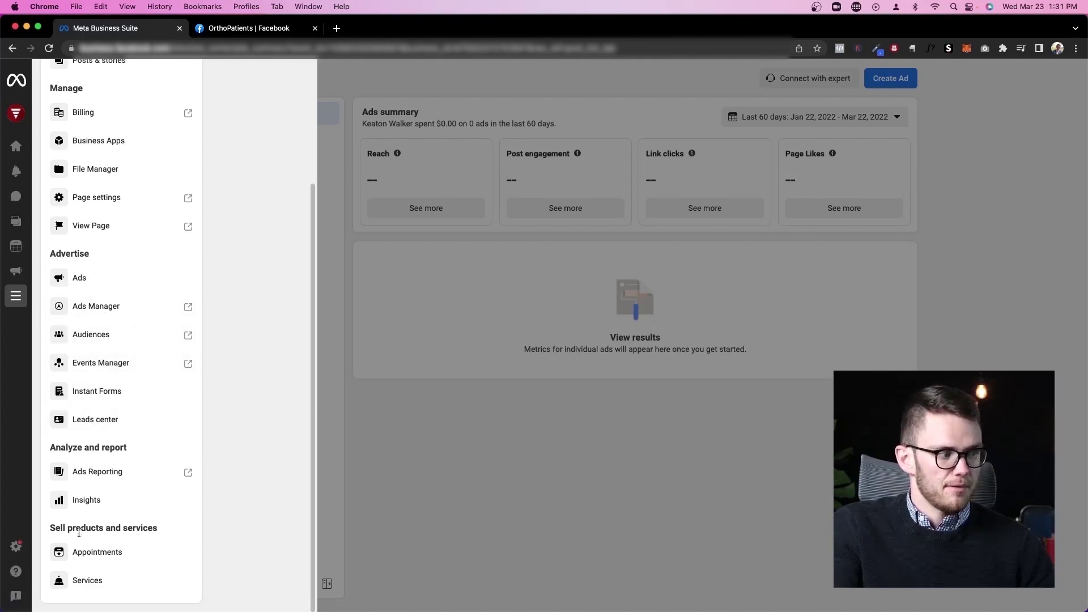
pyautogui.scroll(3, 131, 187)
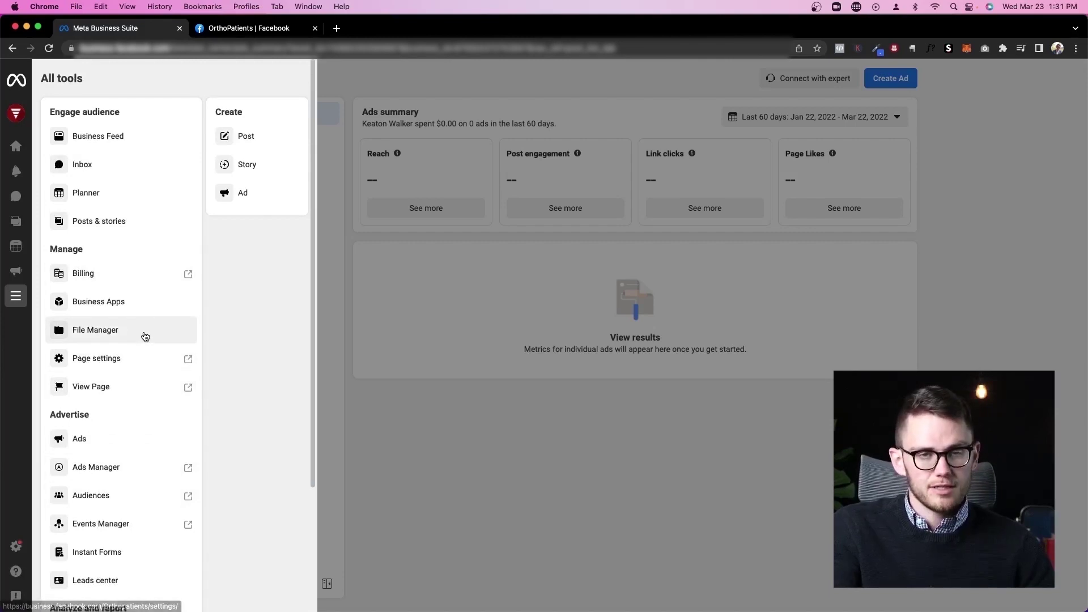
pyautogui.scroll(-3, 140, 306)
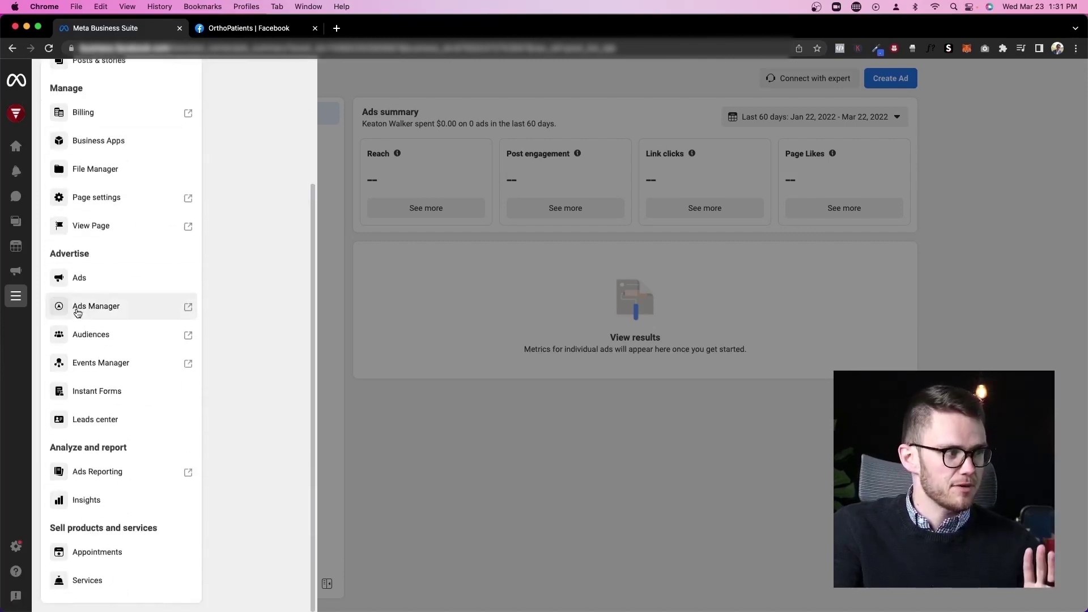
pyautogui.moveTo(18, 299)
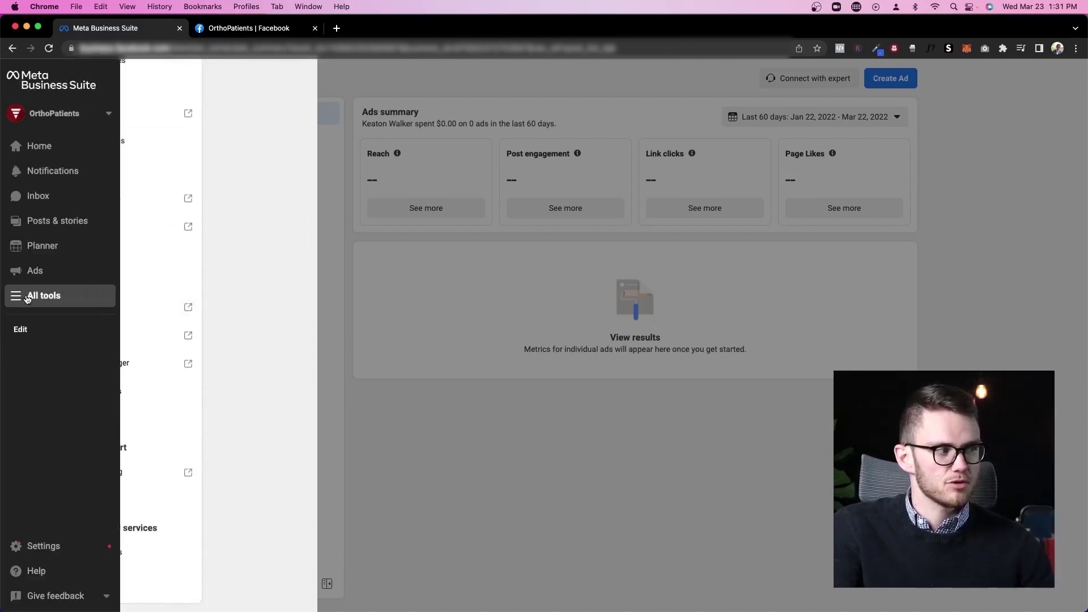
pyautogui.click(30, 299)
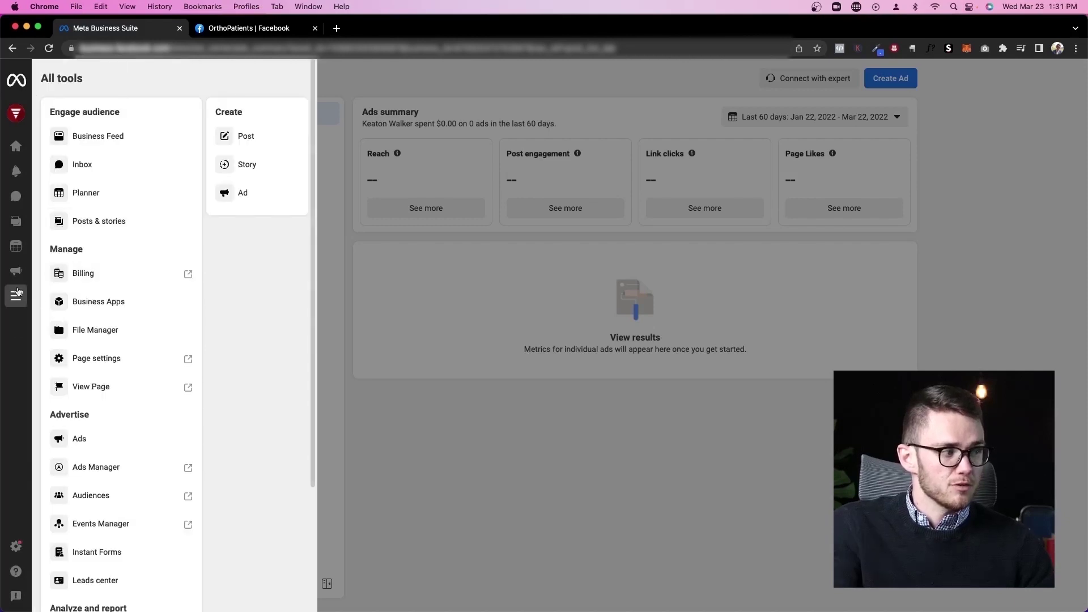
pyautogui.click(16, 334)
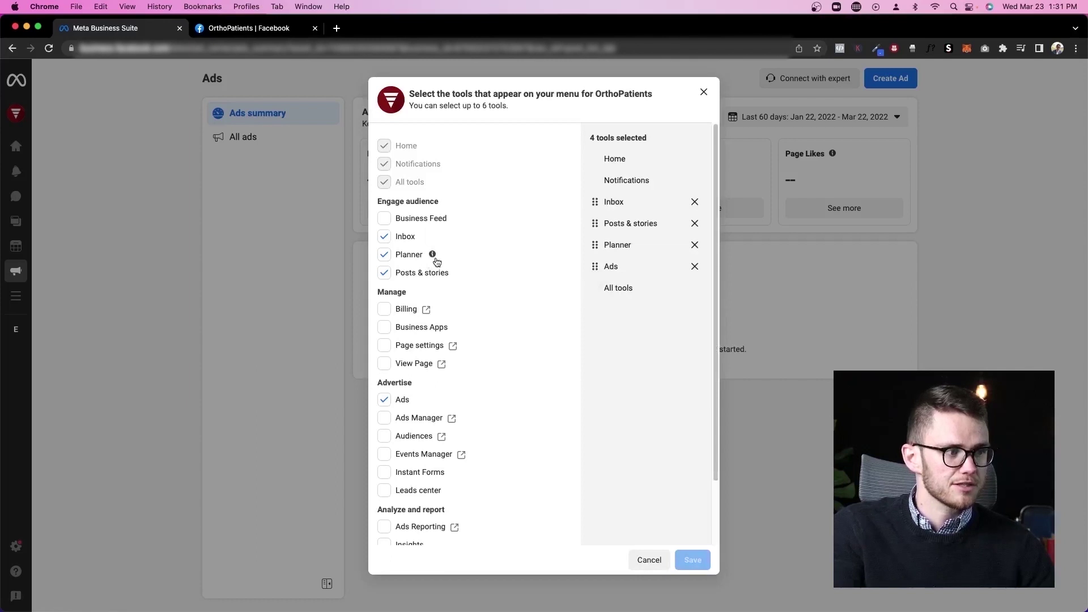
# - Check Billing and Ads Manager and save the six-tool left menu selection
pyautogui.moveTo(424, 252)
pyautogui.scroll(-2, 420, 214)
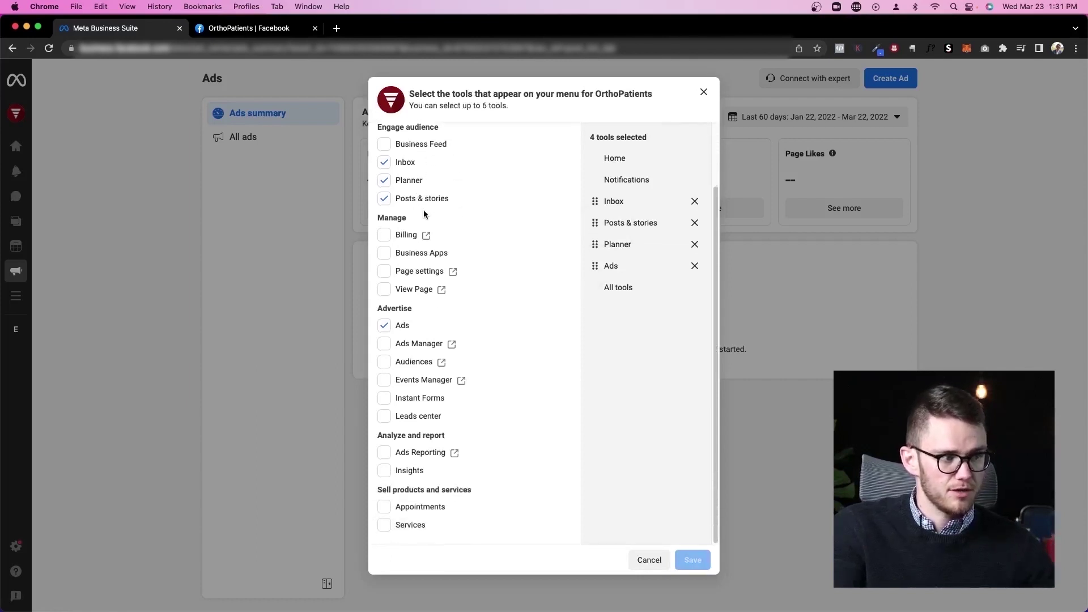
pyautogui.scroll(2, 419, 213)
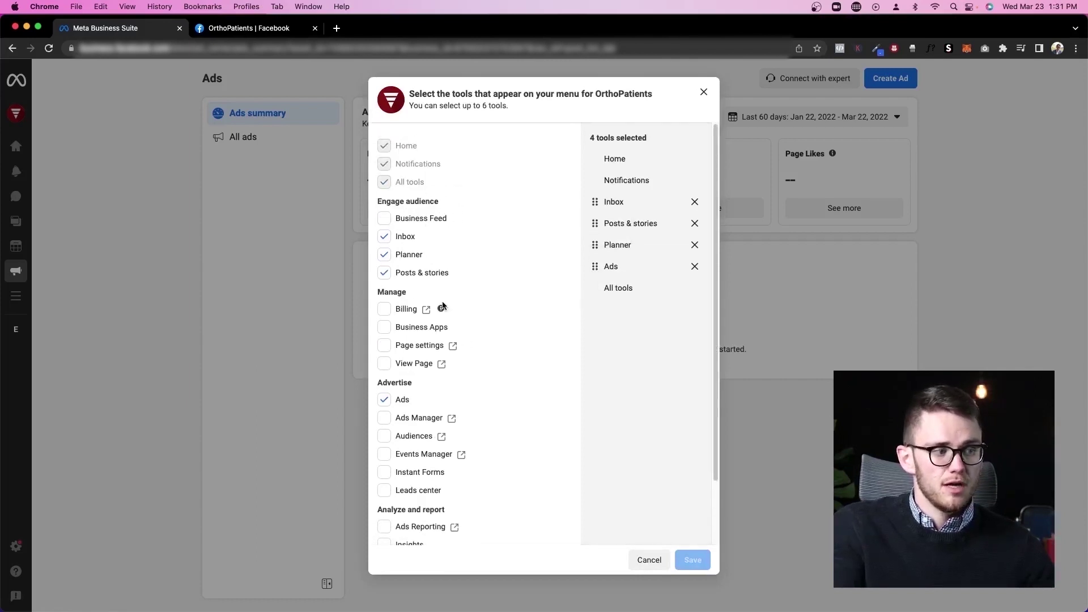
pyautogui.click(385, 310)
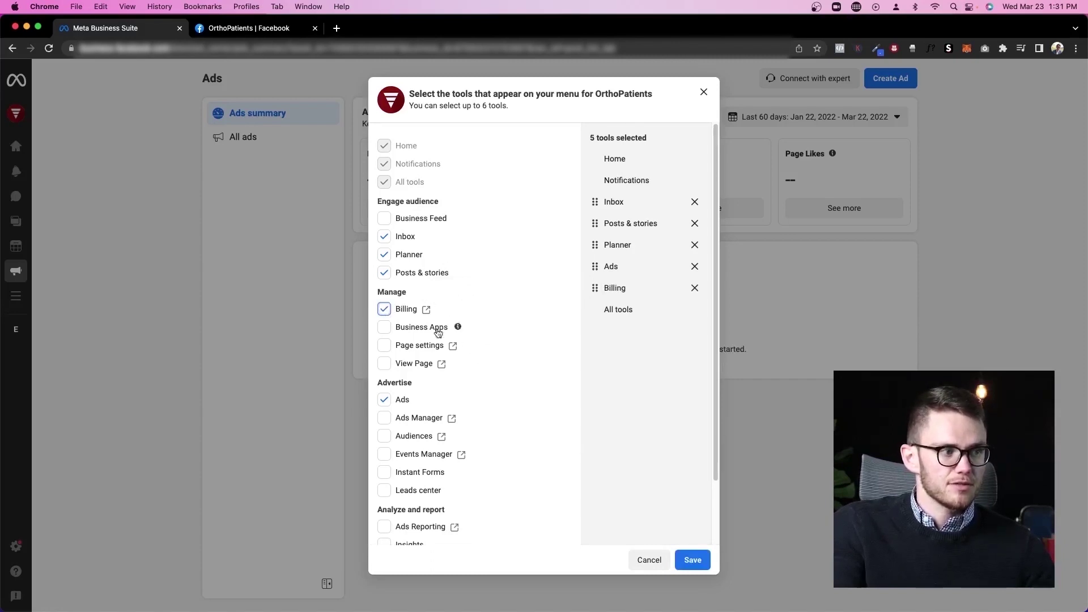
pyautogui.scroll(-3, 448, 328)
pyautogui.click(384, 344)
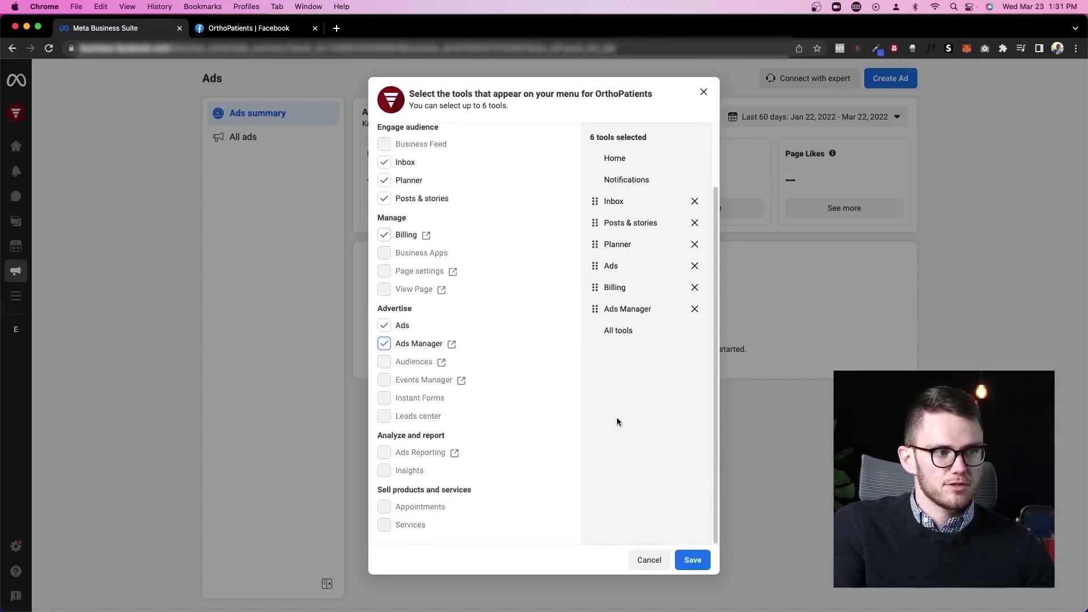
pyautogui.click(693, 560)
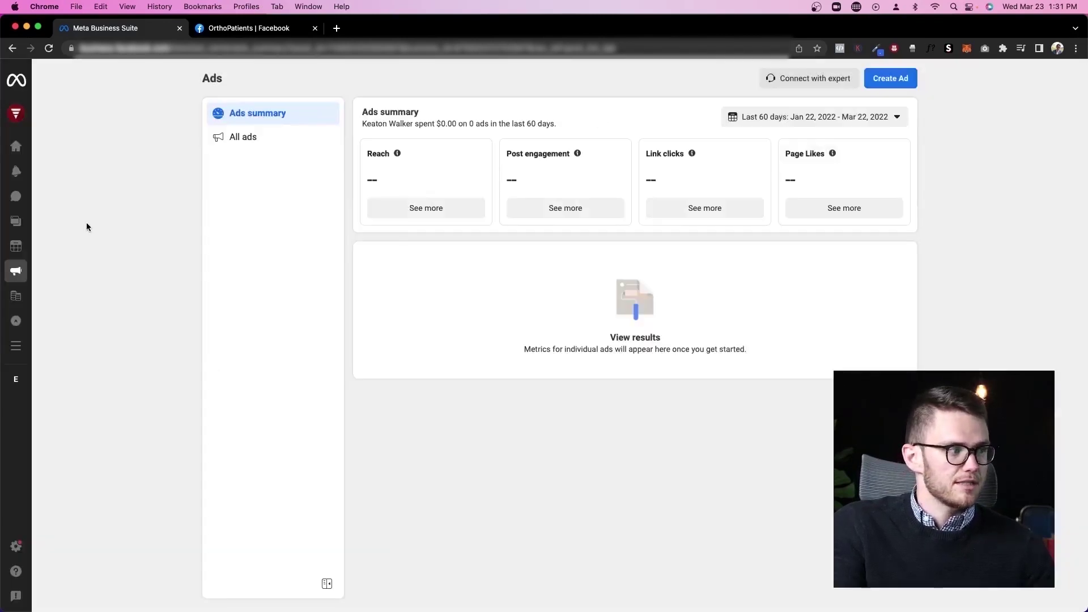
pyautogui.moveTo(13, 173)
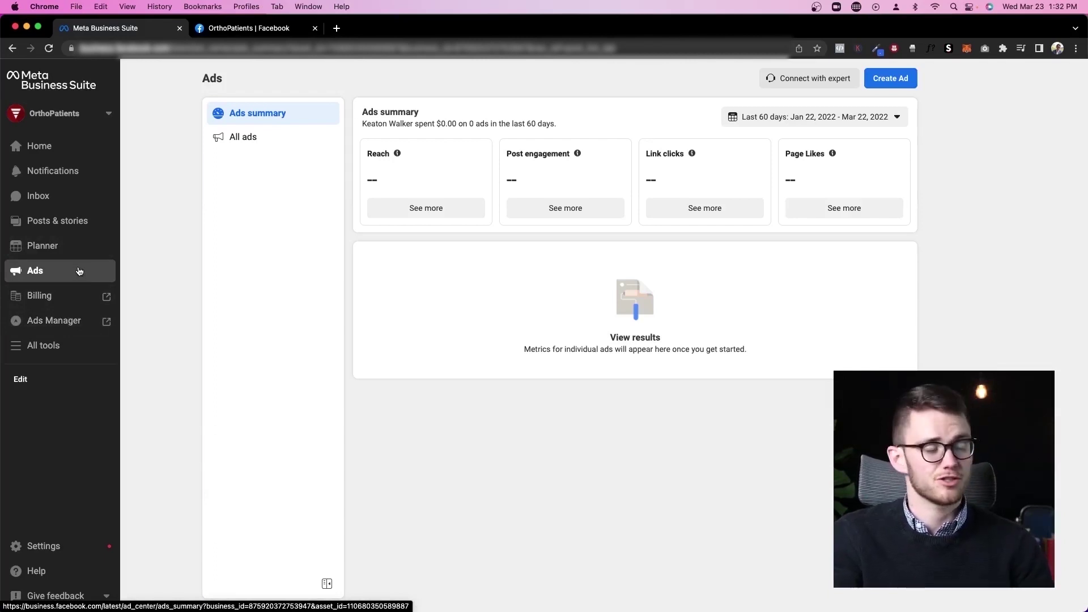
# - Open Ads Manager in a new tab and move between Business Manager home and the Suite ads page
pyautogui.click(76, 329)
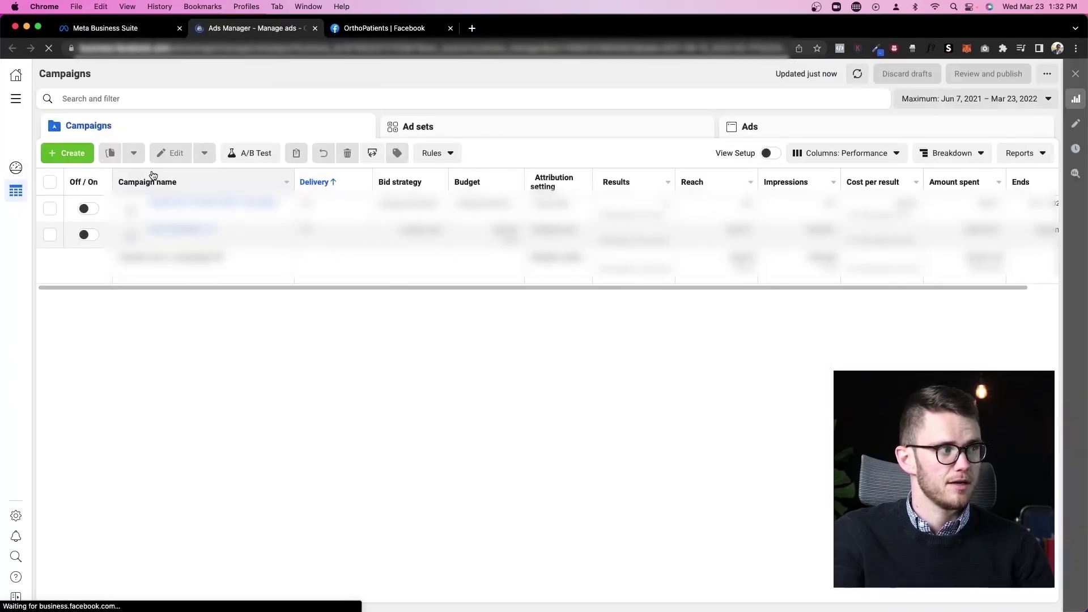
pyautogui.click(16, 78)
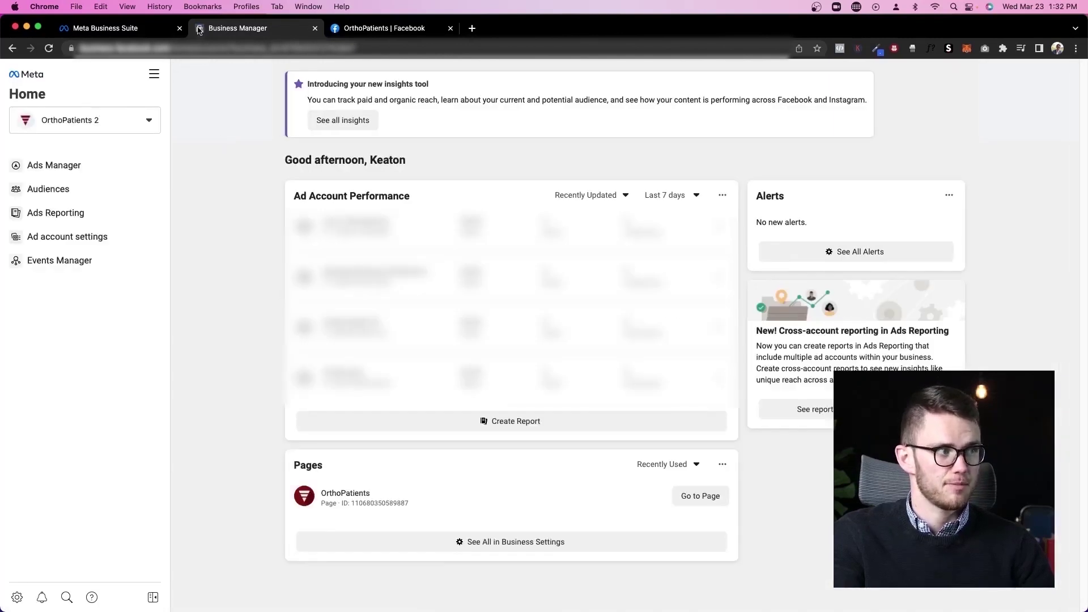
pyautogui.click(164, 28)
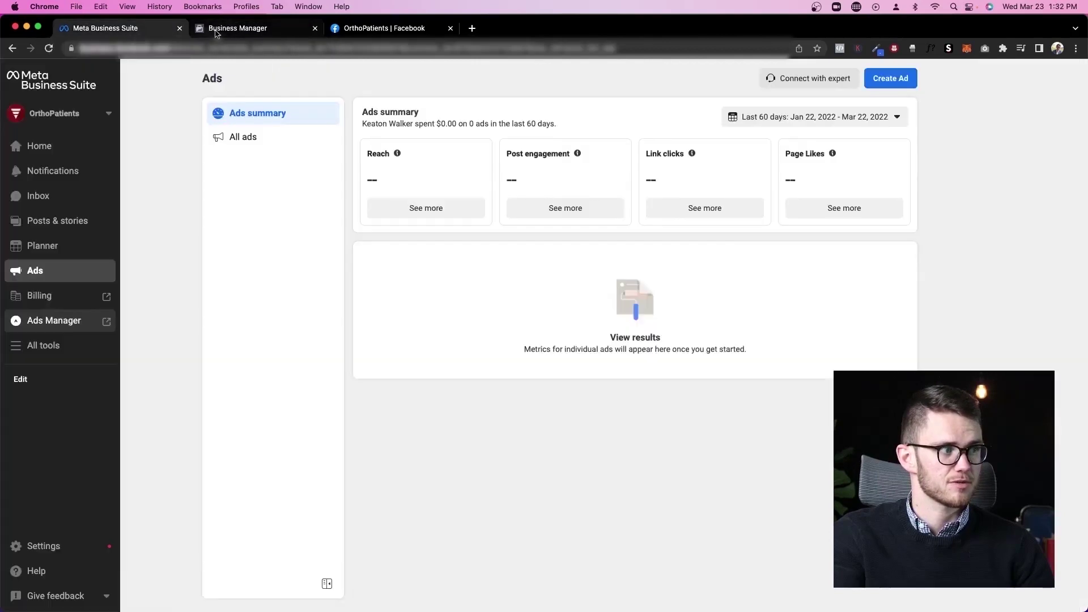
pyautogui.click(238, 31)
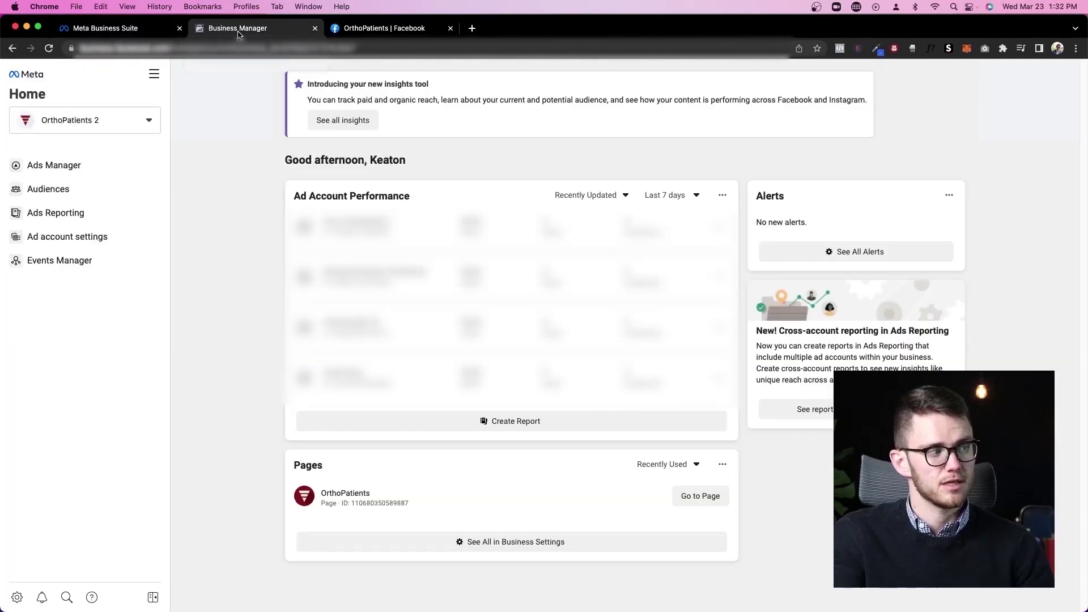
# - Open Business settings with its All tools list, then return to Meta Business Suite's Settings
pyautogui.click(17, 597)
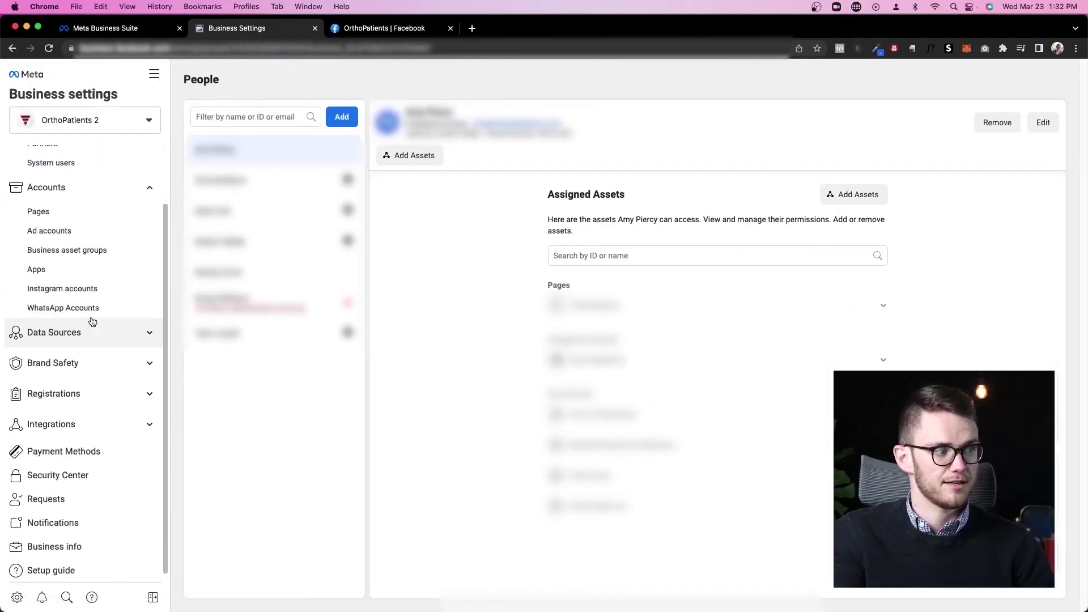
pyautogui.click(154, 74)
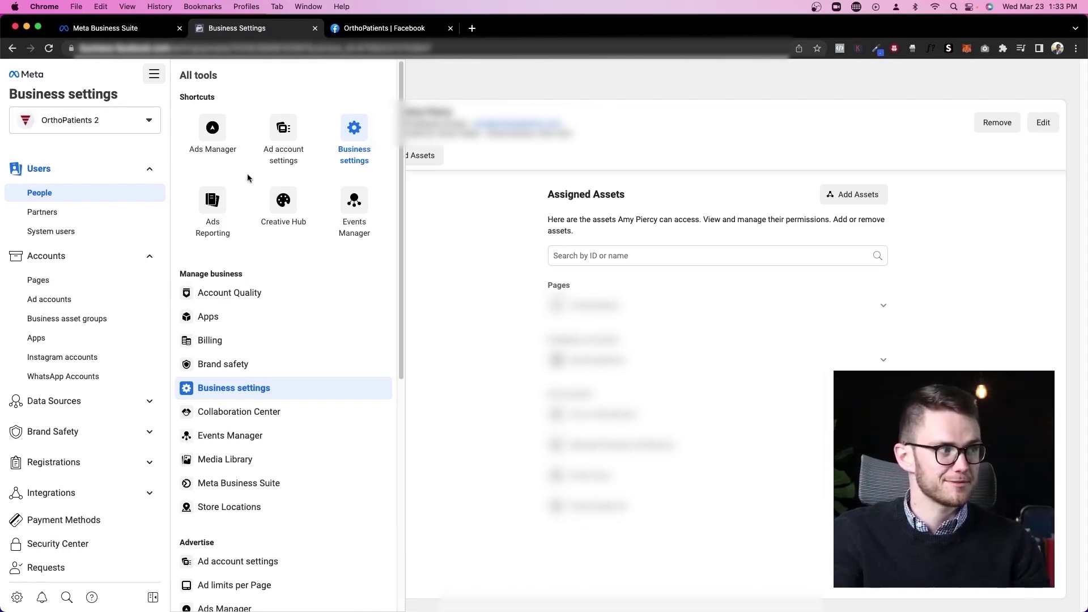
pyautogui.click(145, 31)
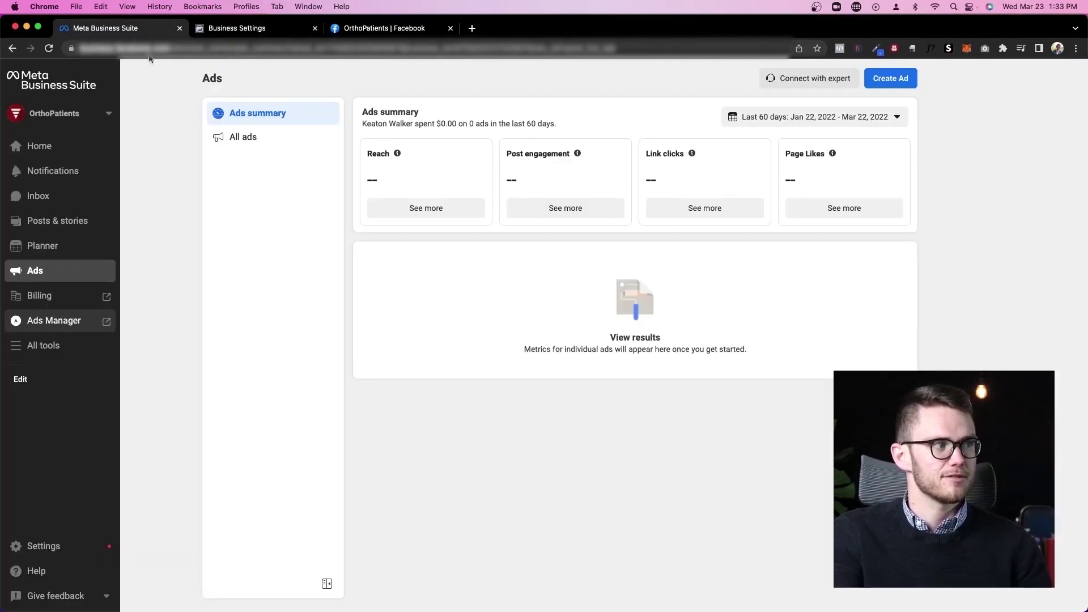
pyautogui.click(250, 32)
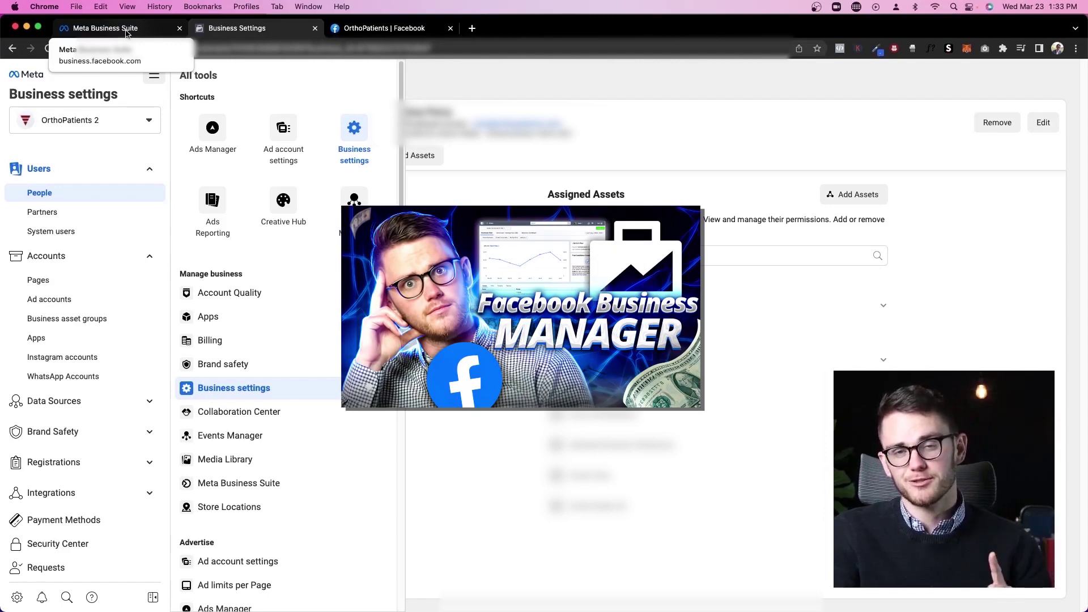
pyautogui.click(127, 33)
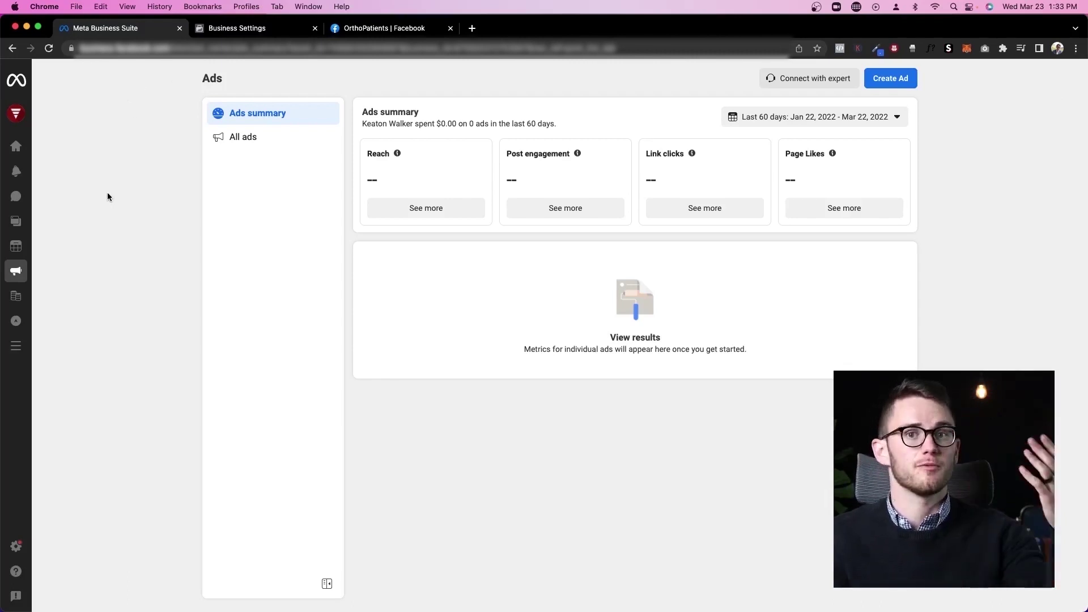
pyautogui.click(17, 554)
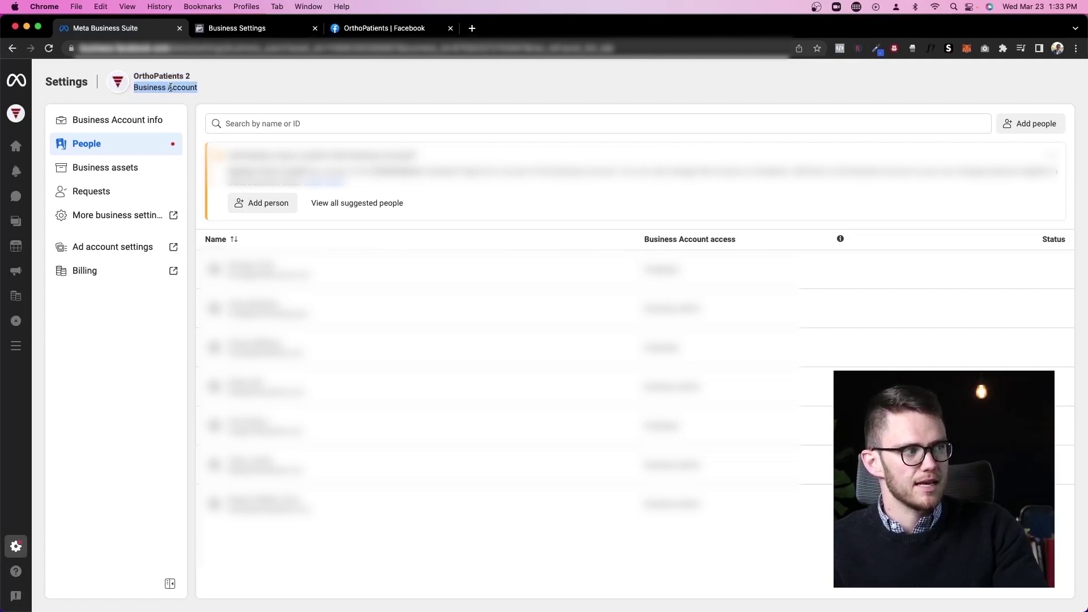
# - Visit OrthoPatients Home, reopen the business Settings People list, and start inviting a new person
pyautogui.moveTo(18, 115)
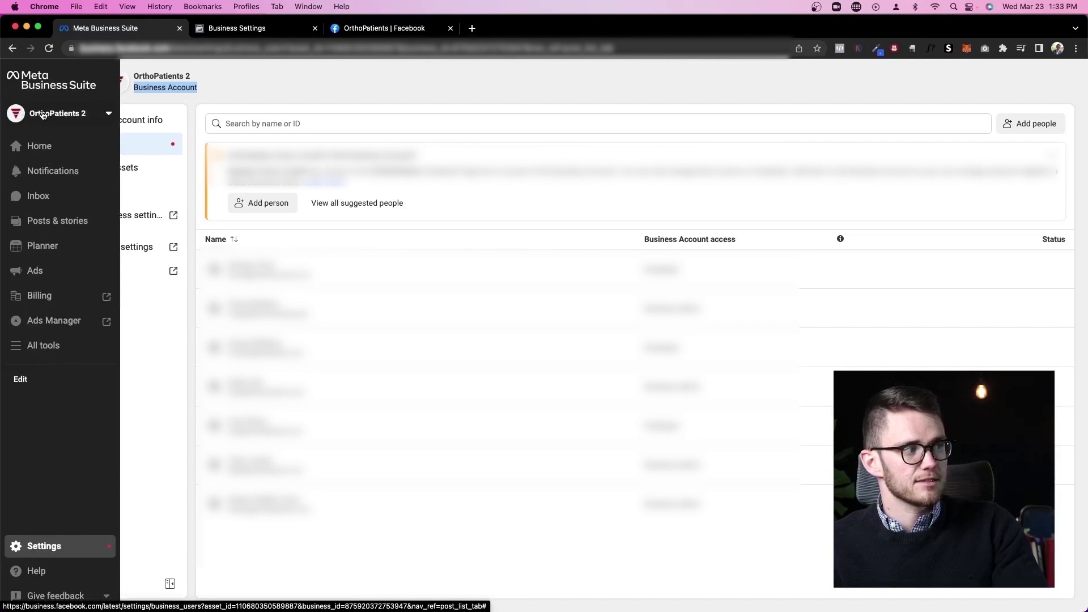
pyautogui.click(45, 145)
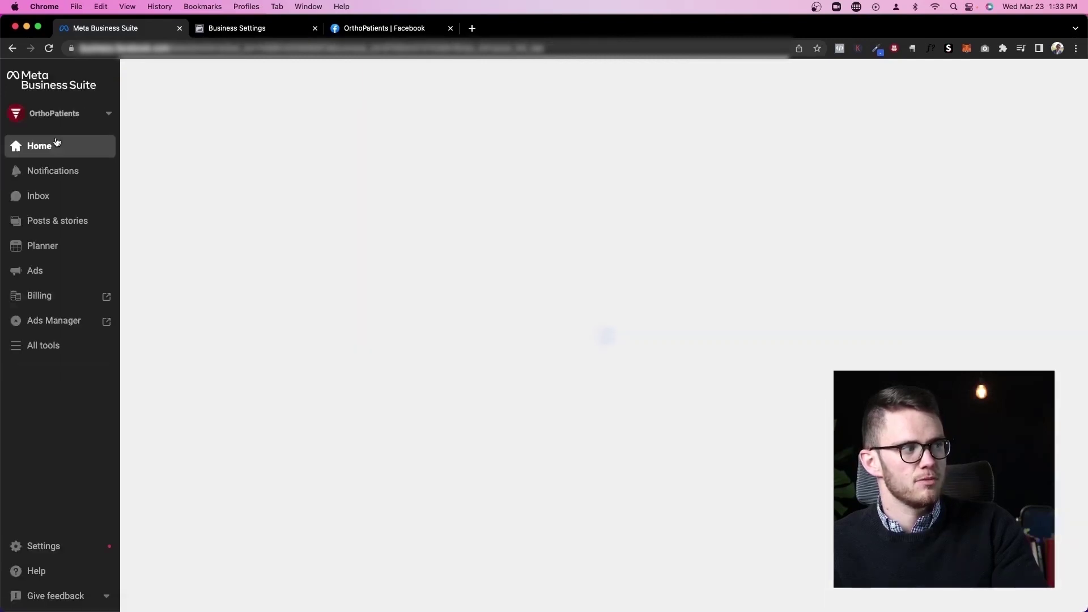
pyautogui.click(67, 546)
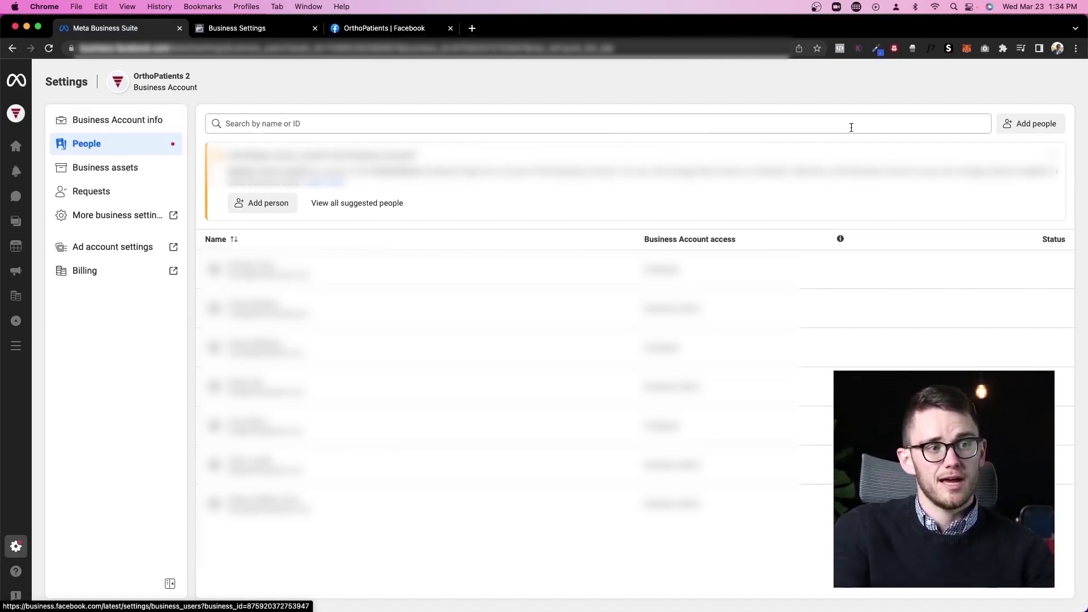
pyautogui.click(1031, 124)
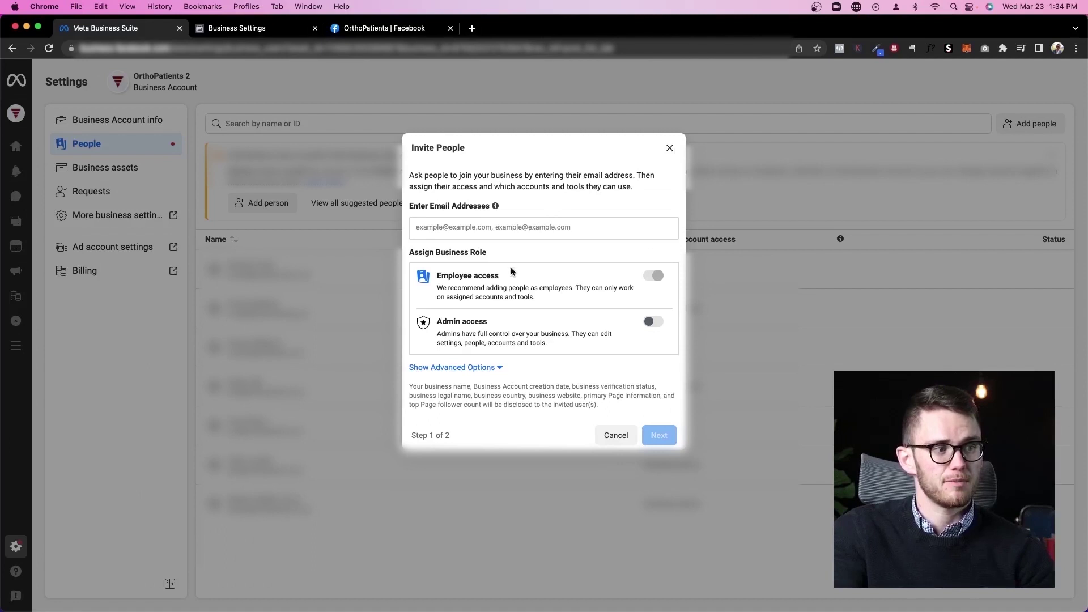
# - Give the invitee admin access, enter their e-mail address, and continue to asset access
pyautogui.click(652, 322)
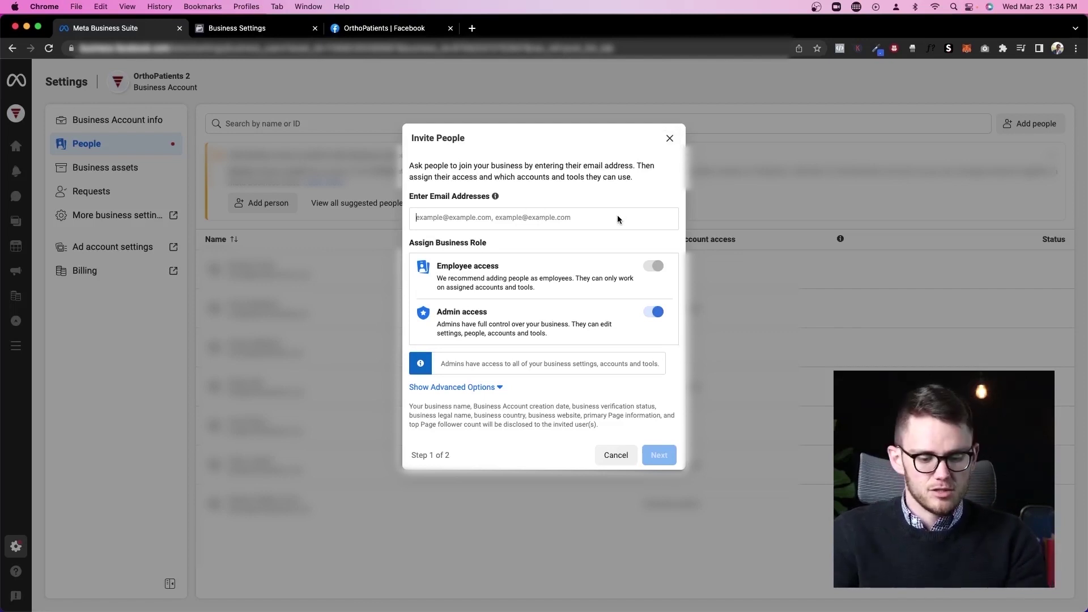
pyautogui.write('test@test.com')
pyautogui.press('Return')
pyautogui.click(656, 453)
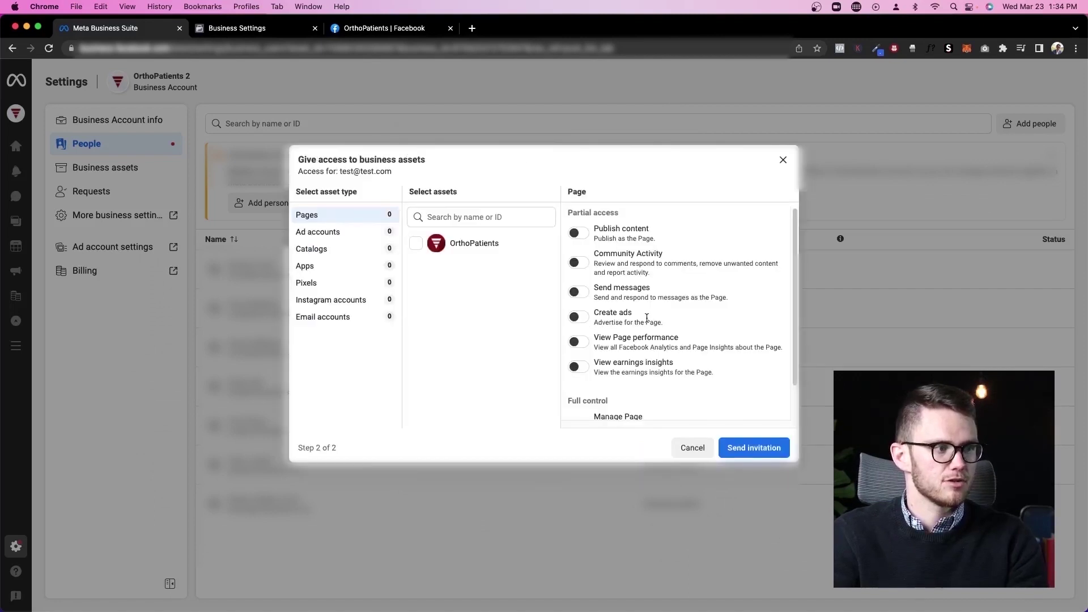
# - Select both ad accounts and grant full control over them
pyautogui.click(357, 232)
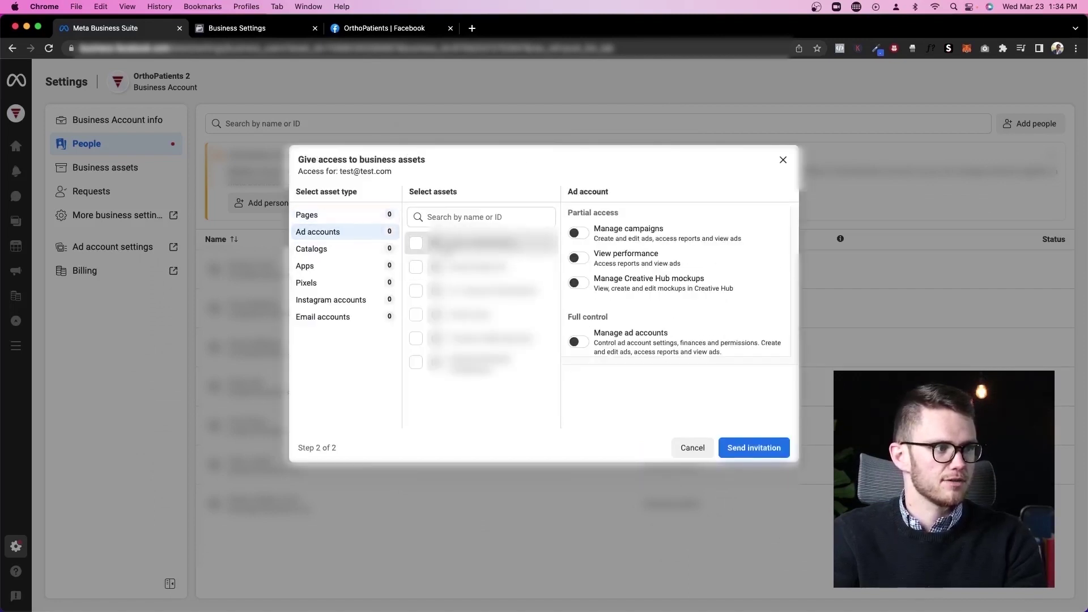
pyautogui.click(416, 243)
pyautogui.click(416, 267)
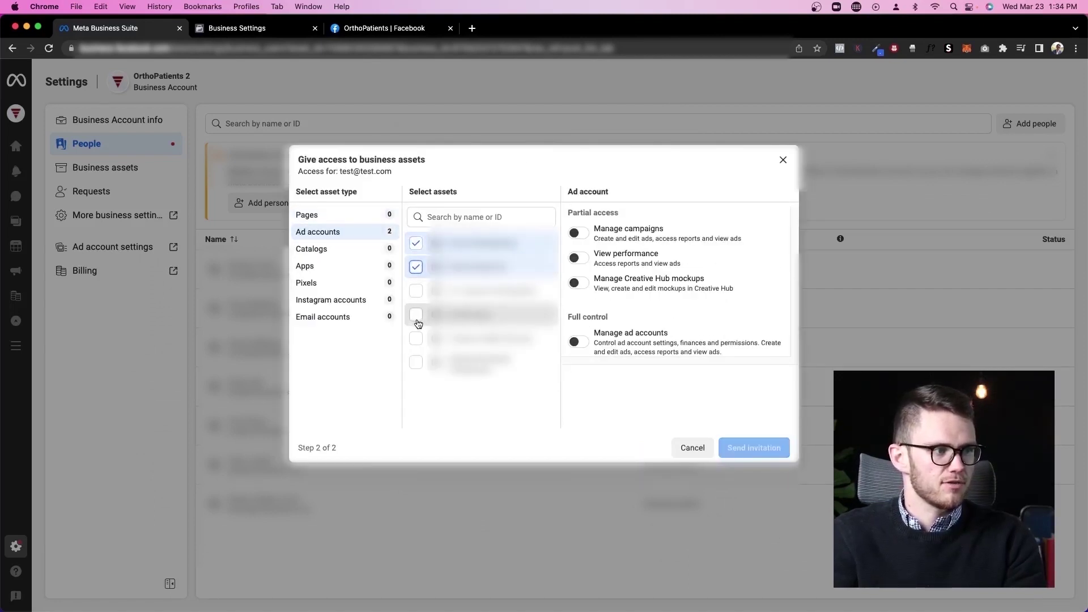
pyautogui.click(578, 342)
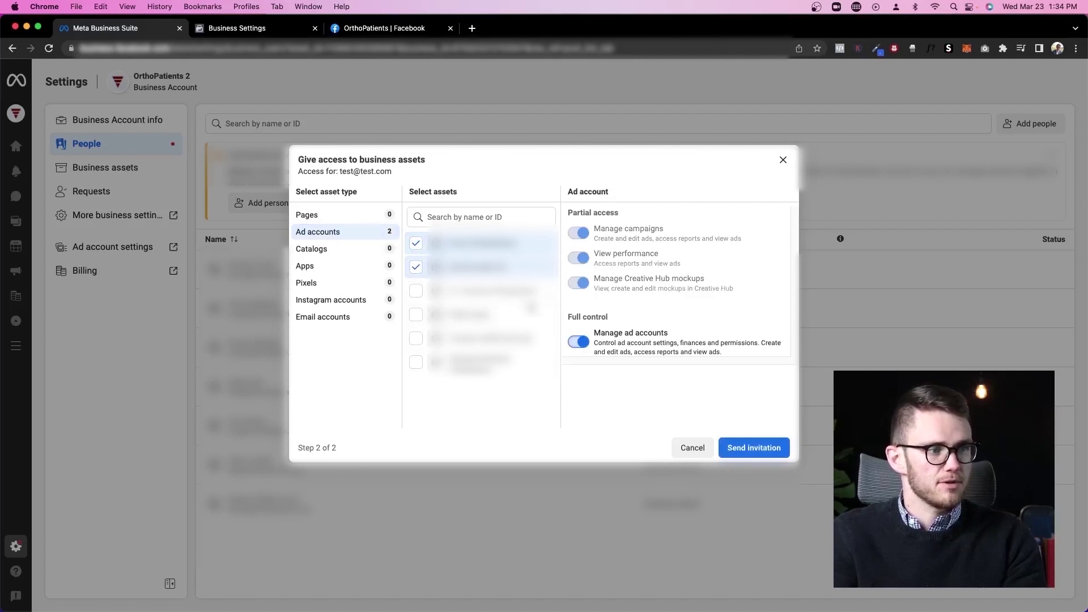
# - Grant full control of the OrthoPatients Page, then close the asset access dialog
pyautogui.click(351, 267)
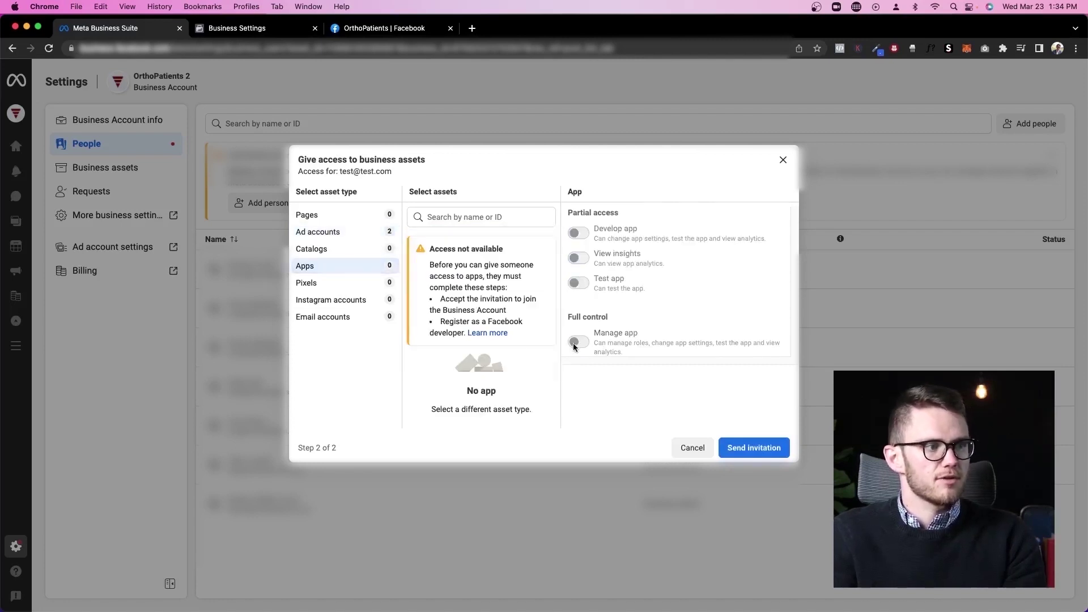
pyautogui.click(343, 216)
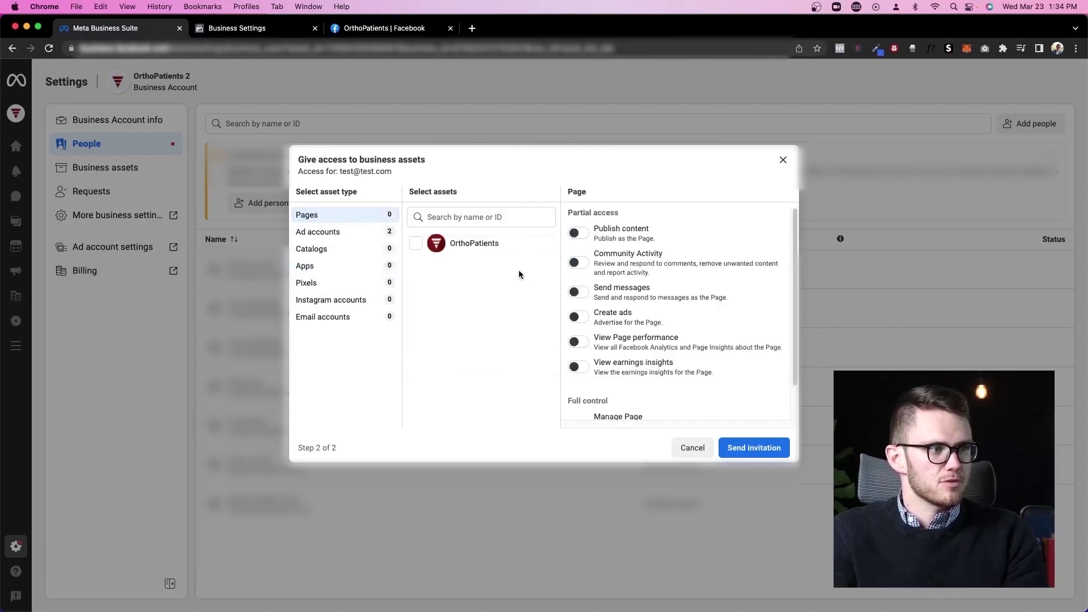
pyautogui.scroll(-2, 567, 363)
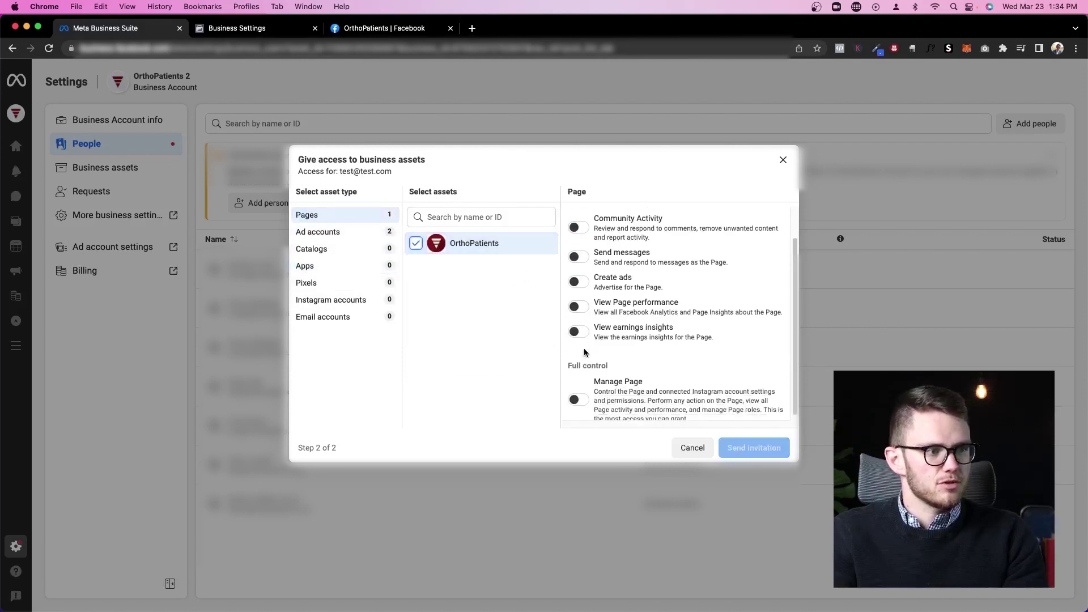
pyautogui.click(578, 396)
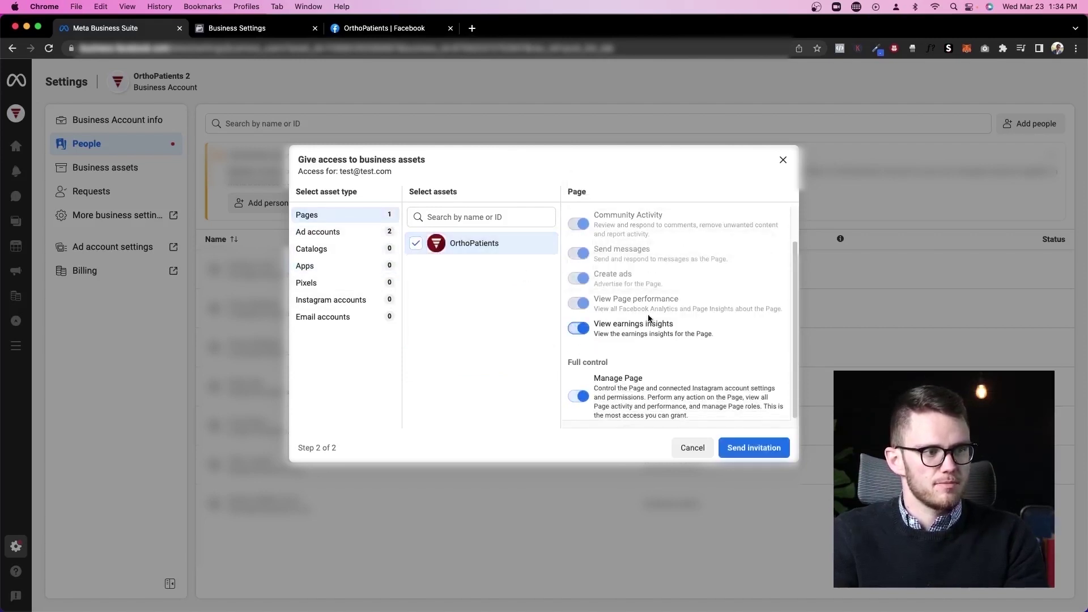
pyautogui.scroll(2, 675, 320)
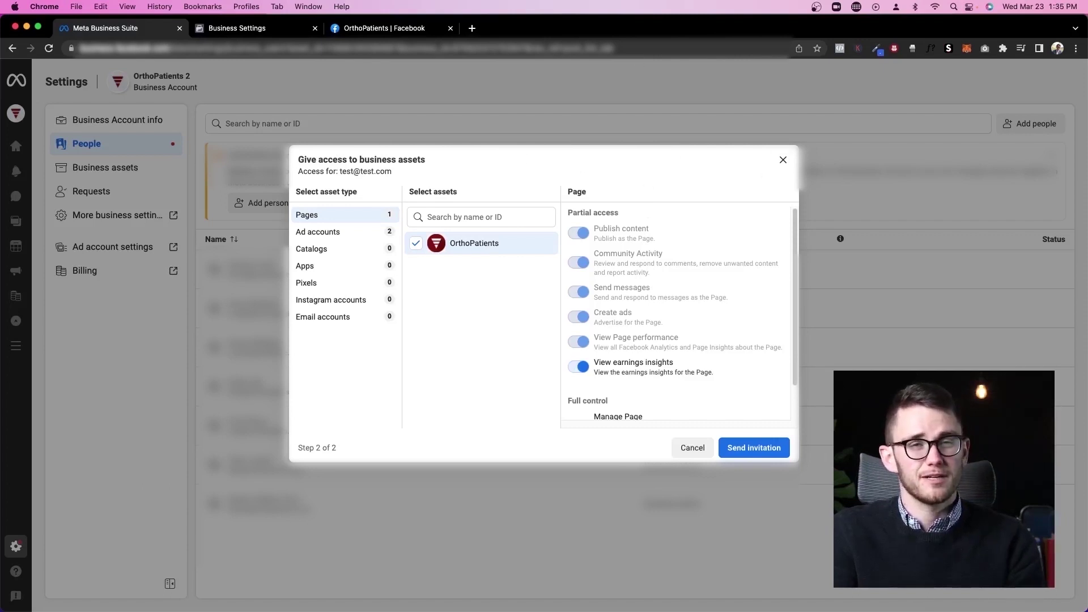
pyautogui.click(783, 160)
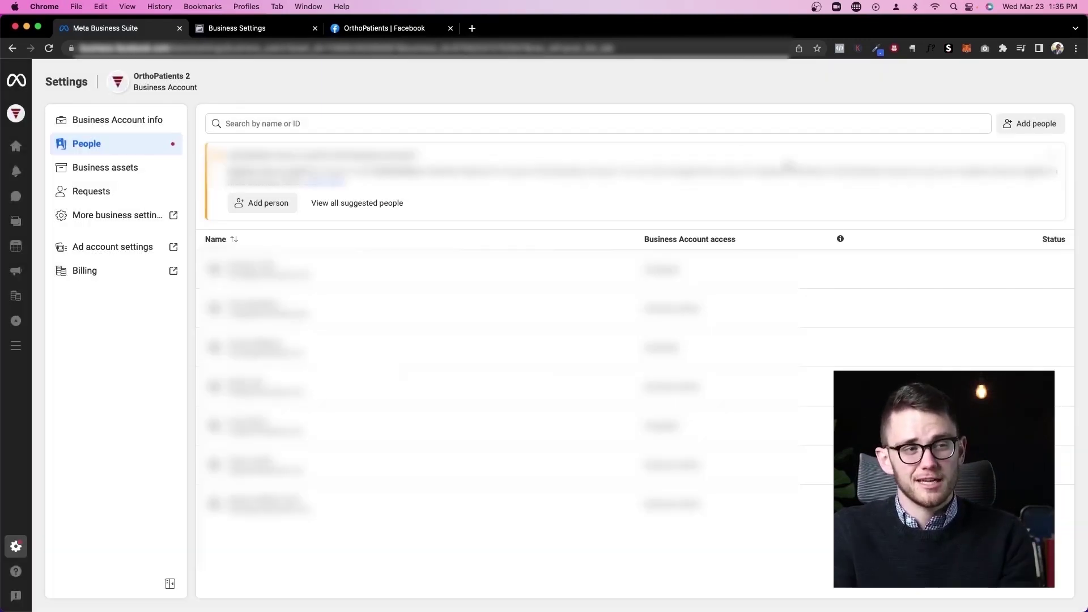
# - Review the business's Ad accounts and Pages in Business Settings, then return to the Suite home
pyautogui.click(206, 33)
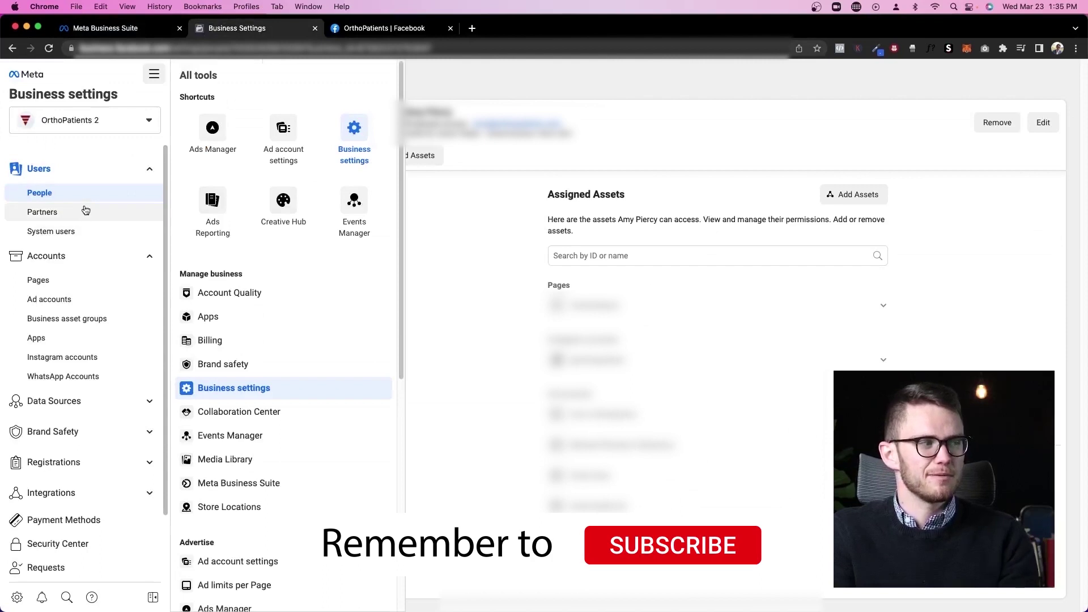
pyautogui.click(73, 300)
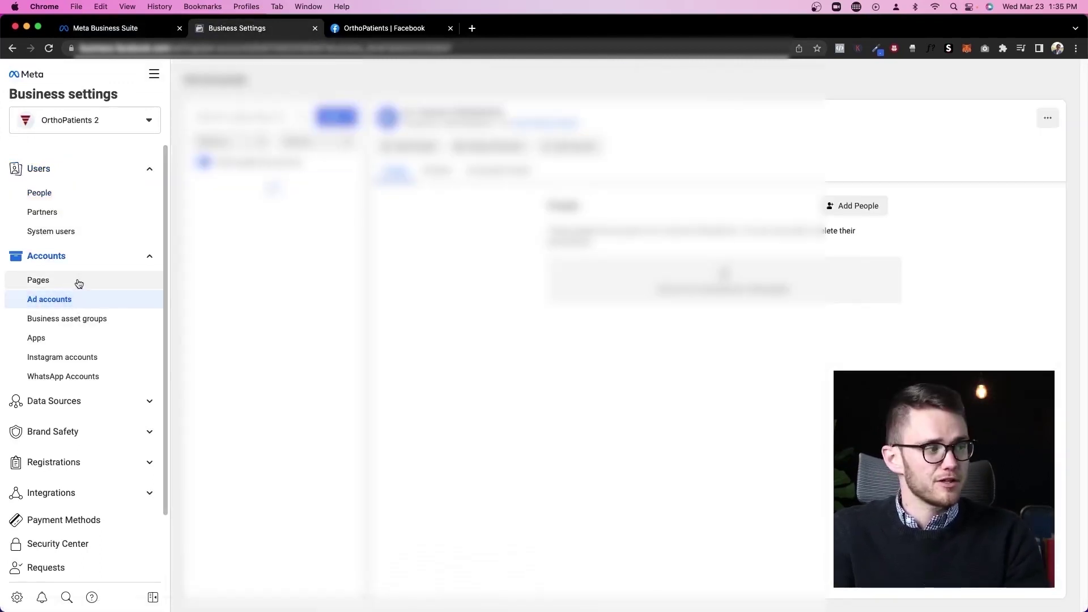
pyautogui.click(76, 283)
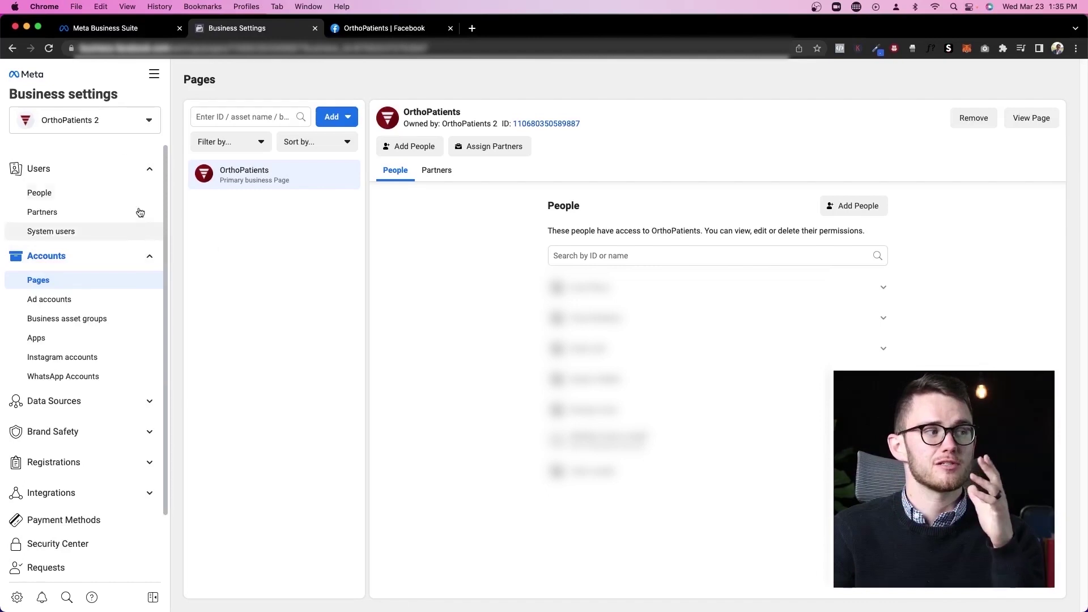
pyautogui.click(138, 33)
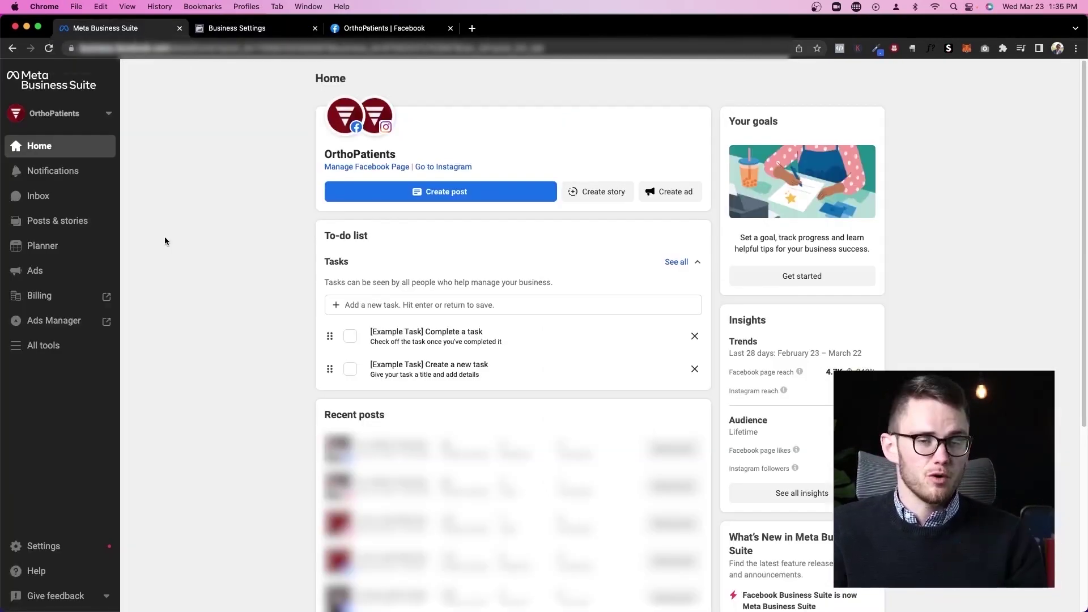